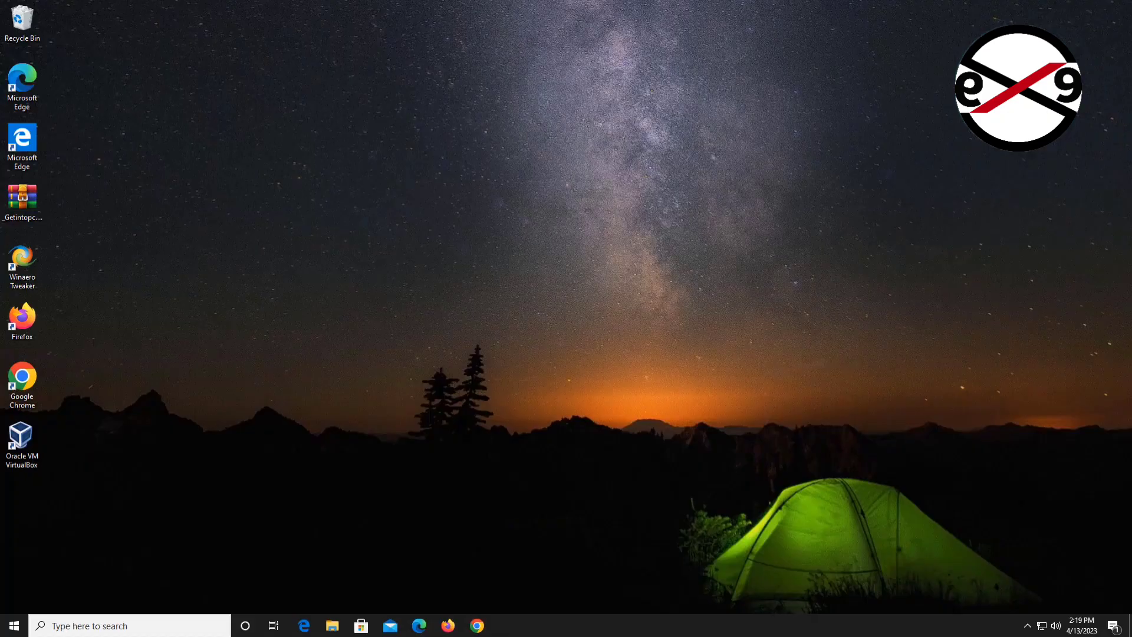
- Trigger Advanced startup's Restart now from the Update & Security Recovery page in Settings
click(12, 627)
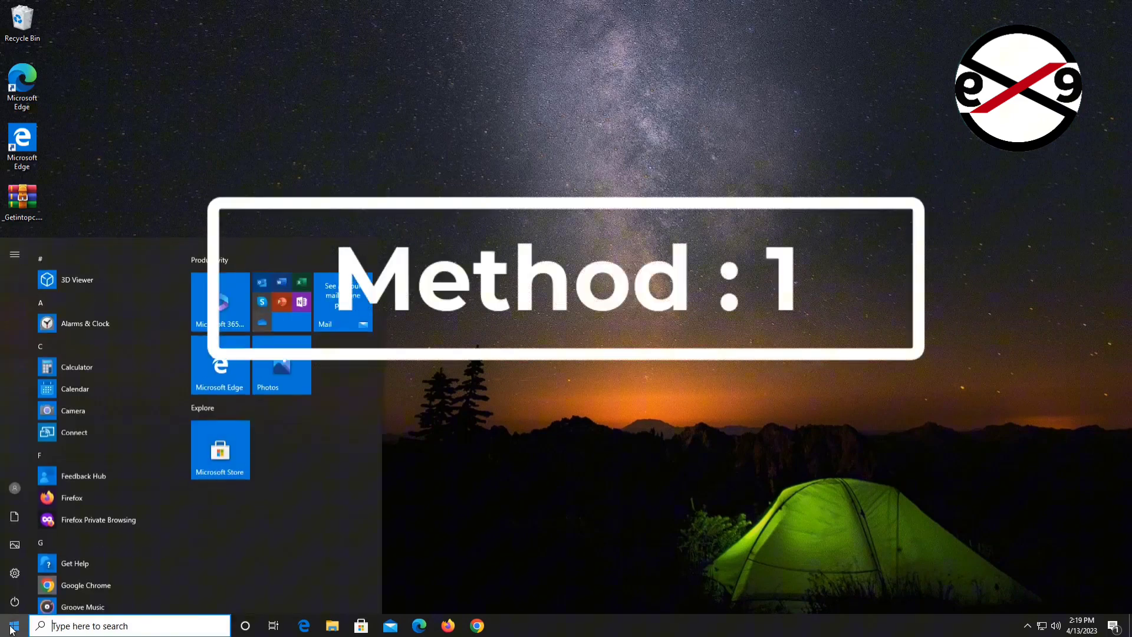
click(15, 573)
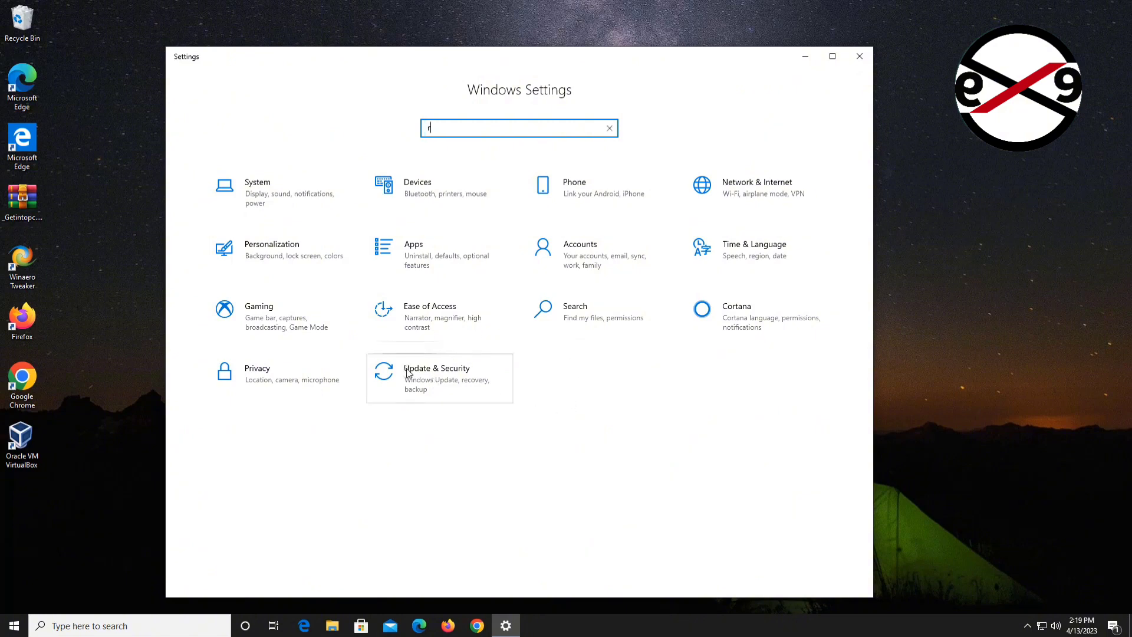
text(r)
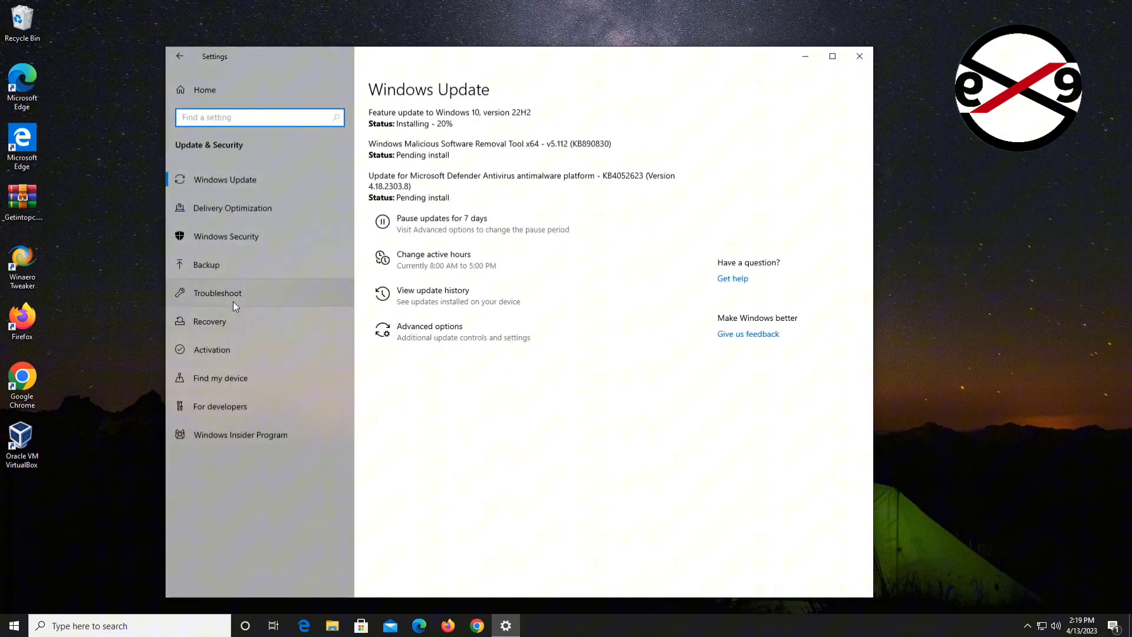
click(224, 325)
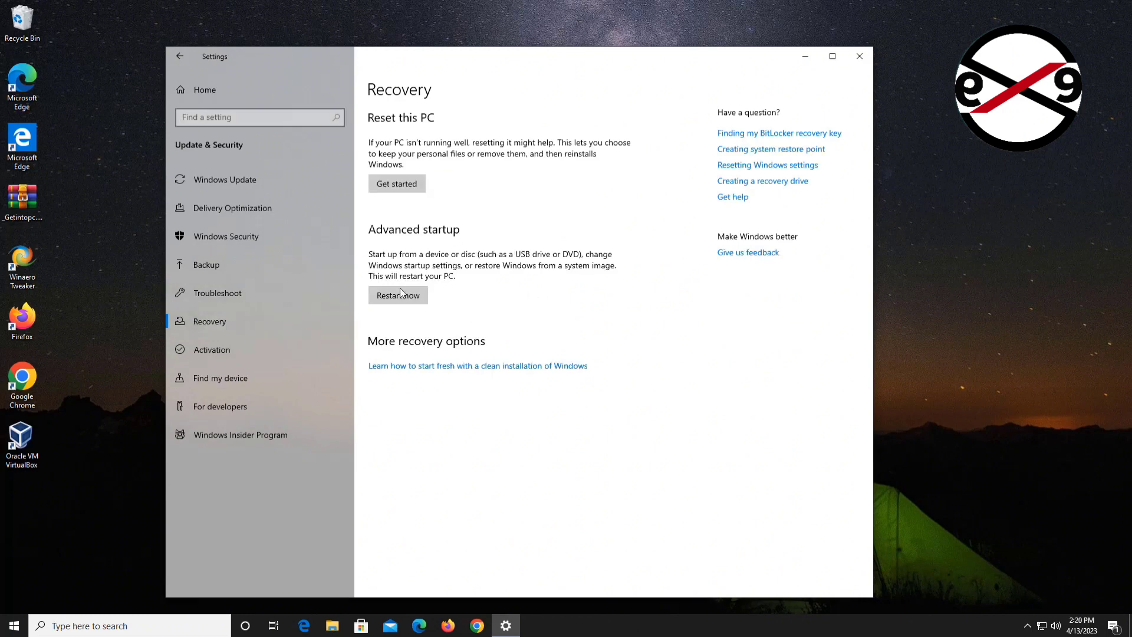
click(407, 300)
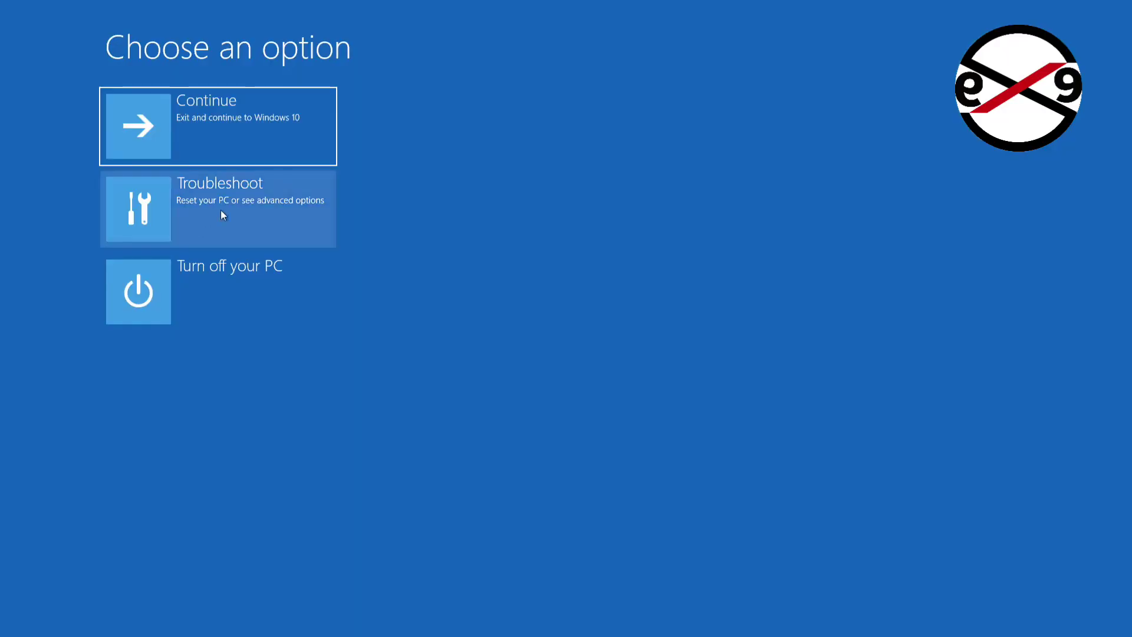
- Reboot through Troubleshoot > Startup Settings, then sign back in with the account password
click(222, 213)
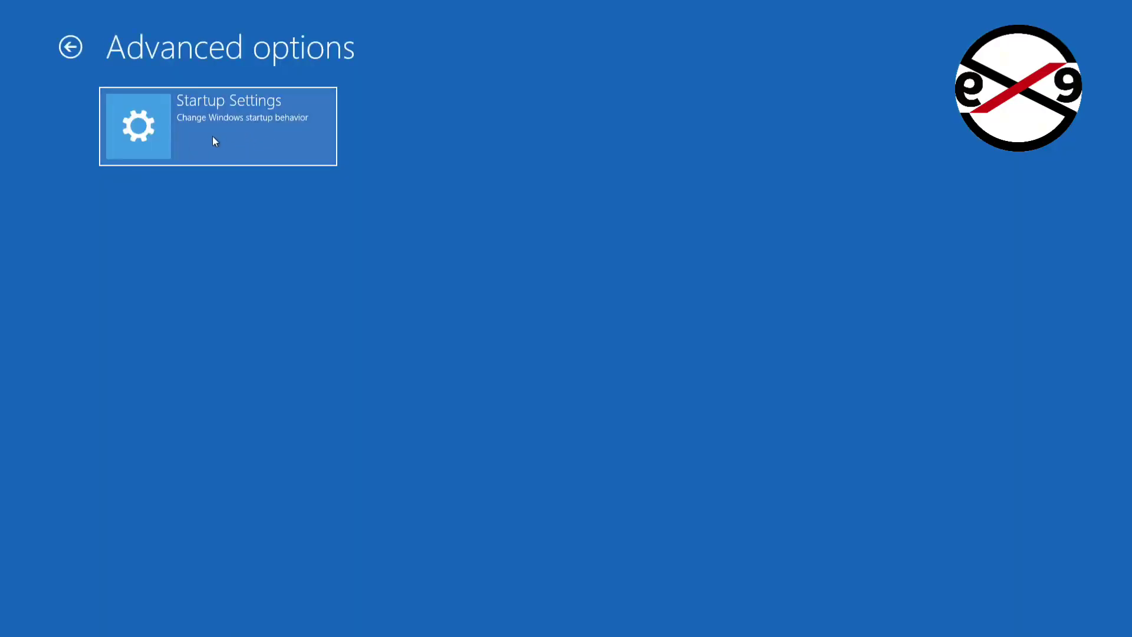
click(277, 146)
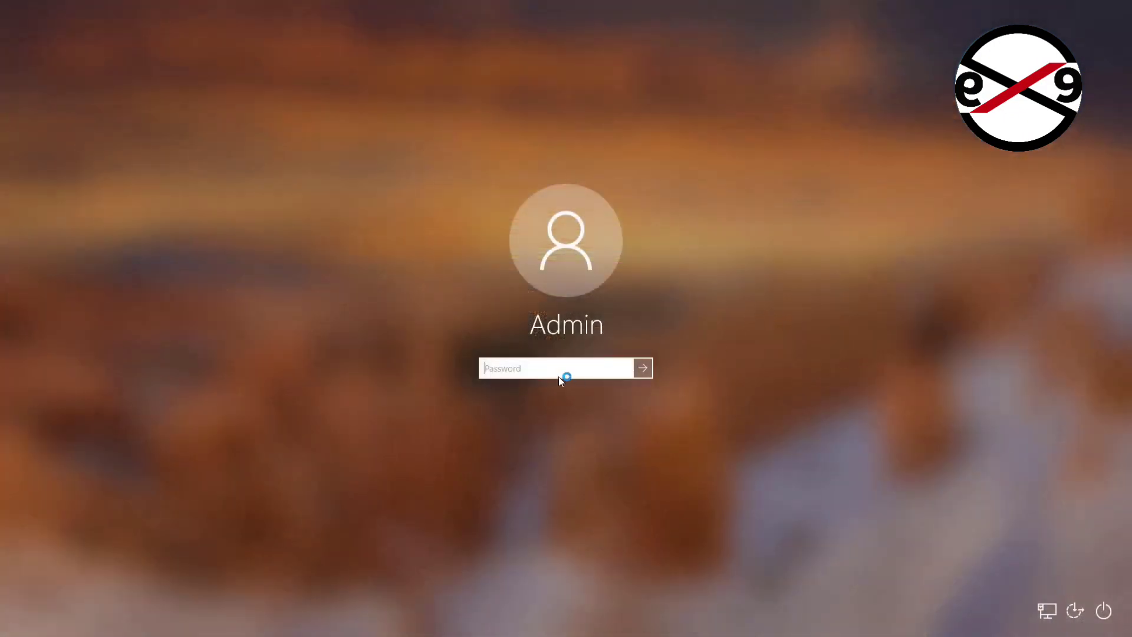
text(••)
key(Return)
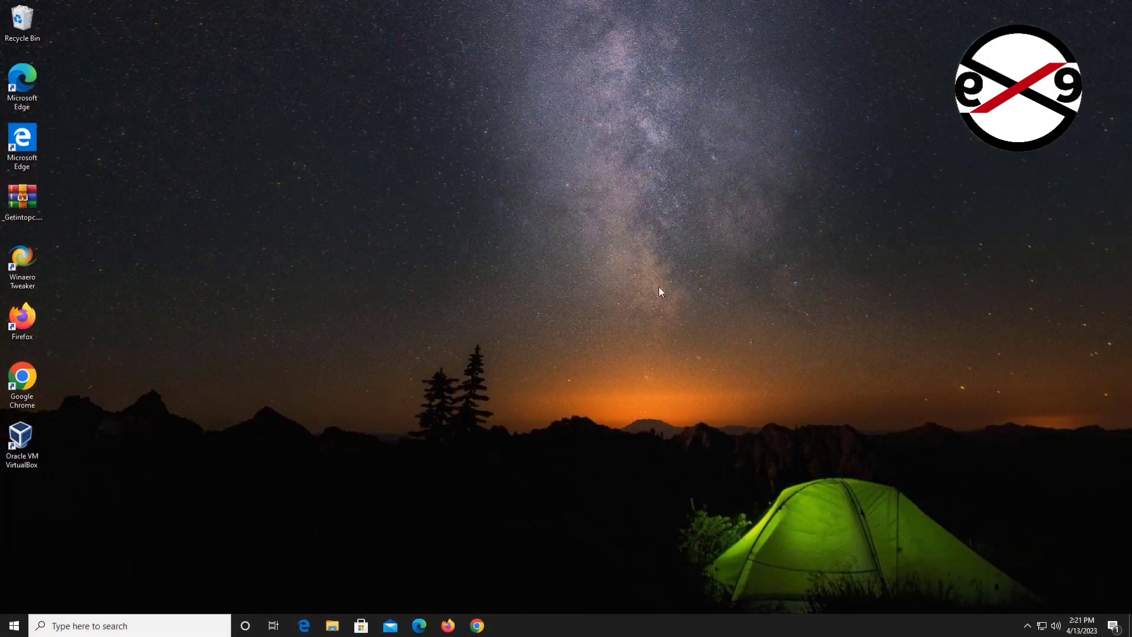
- Go to Update & Security > Troubleshoot and expand the Power troubleshooter entry
click(15, 626)
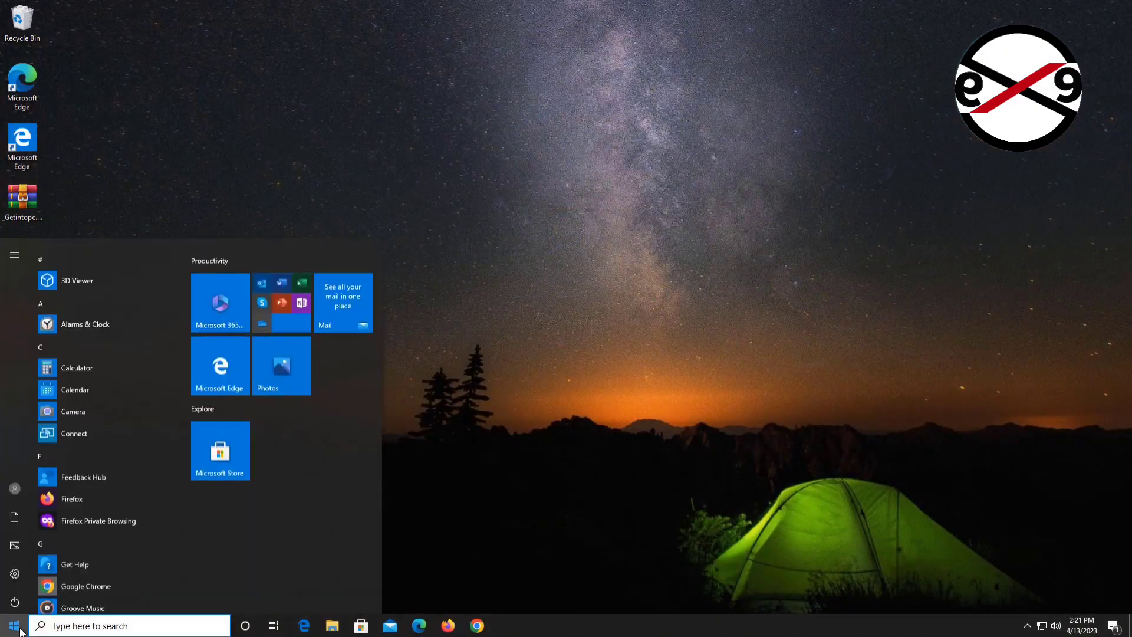
click(16, 572)
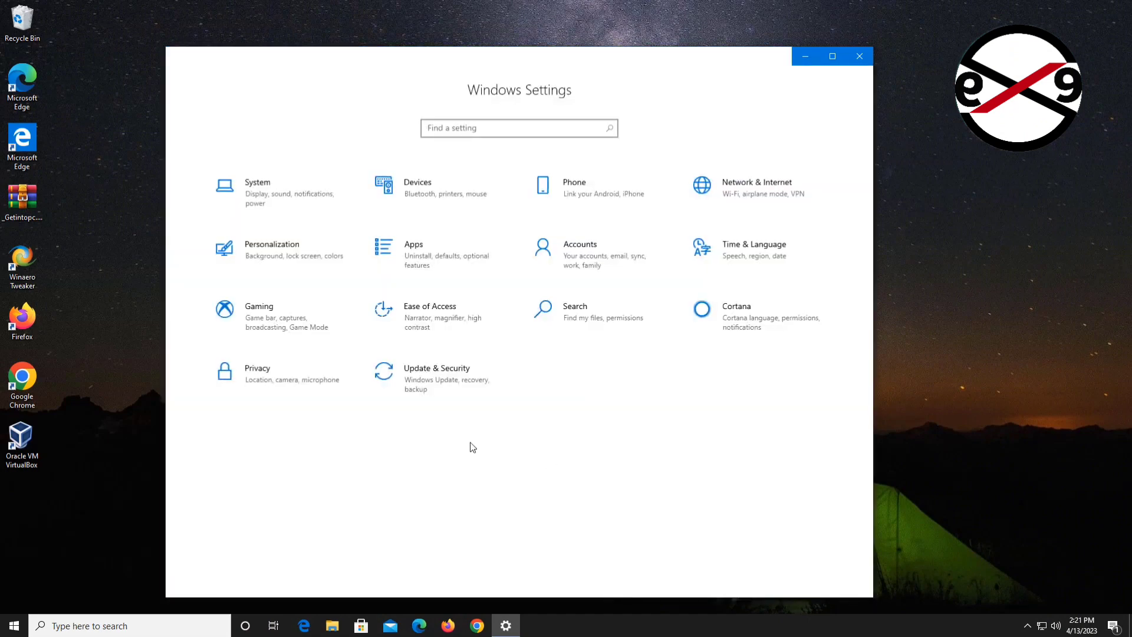
click(461, 394)
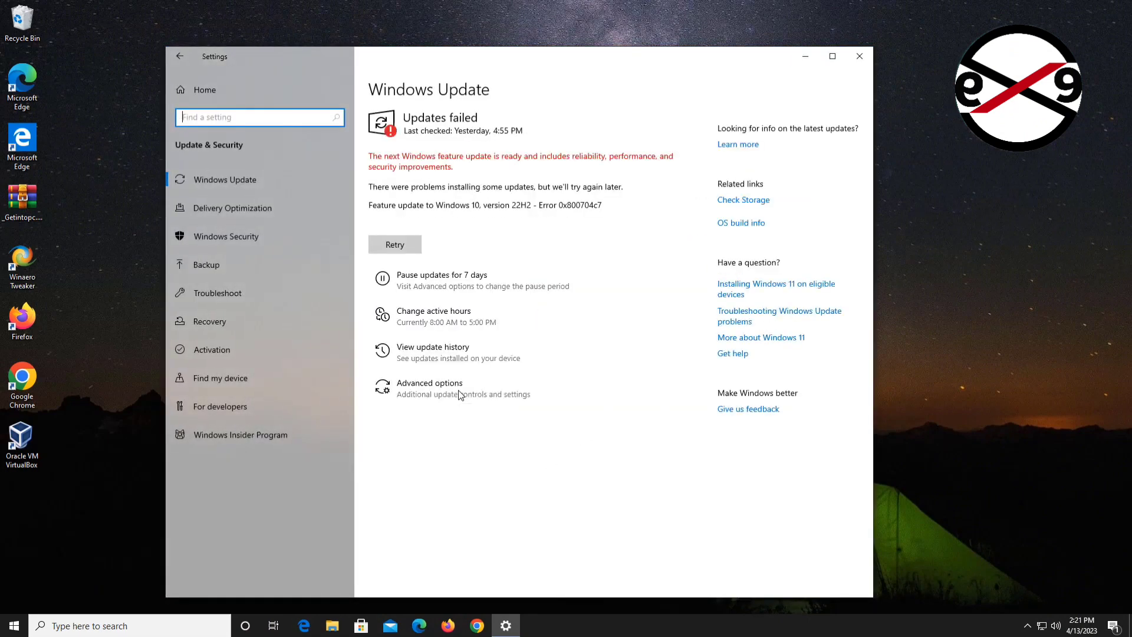
click(236, 293)
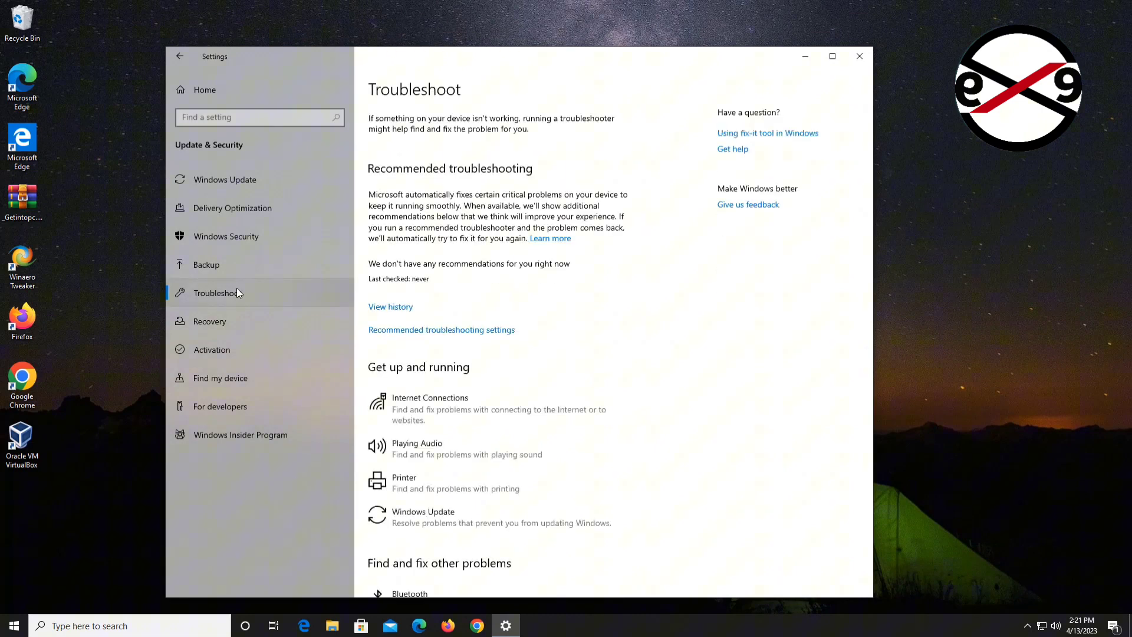
click(249, 294)
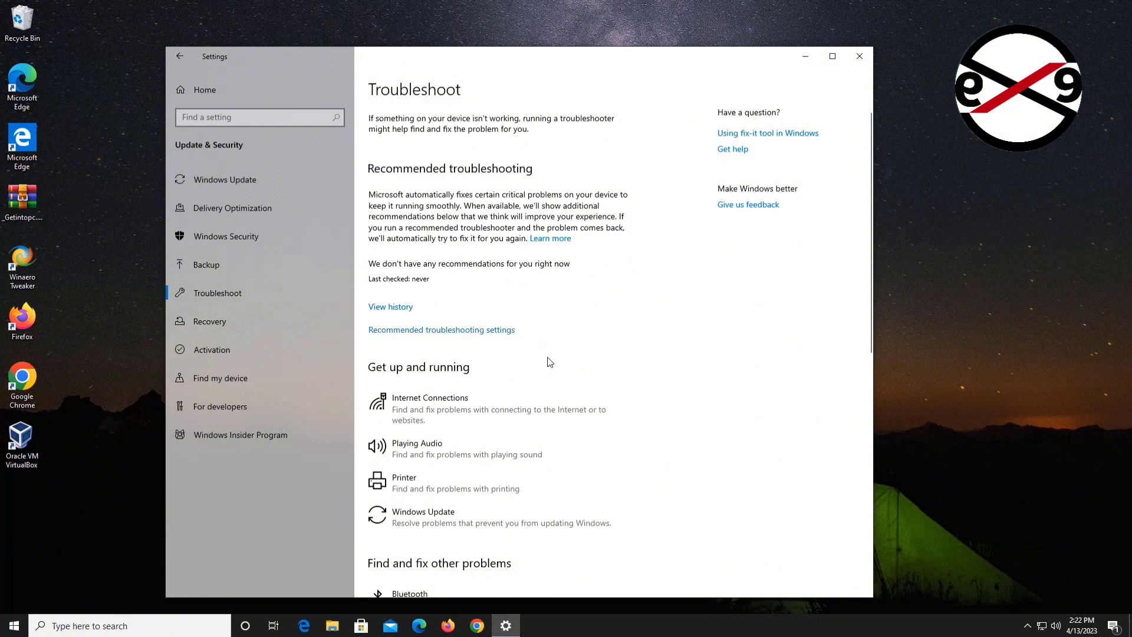
scroll(551, 380, down, 5)
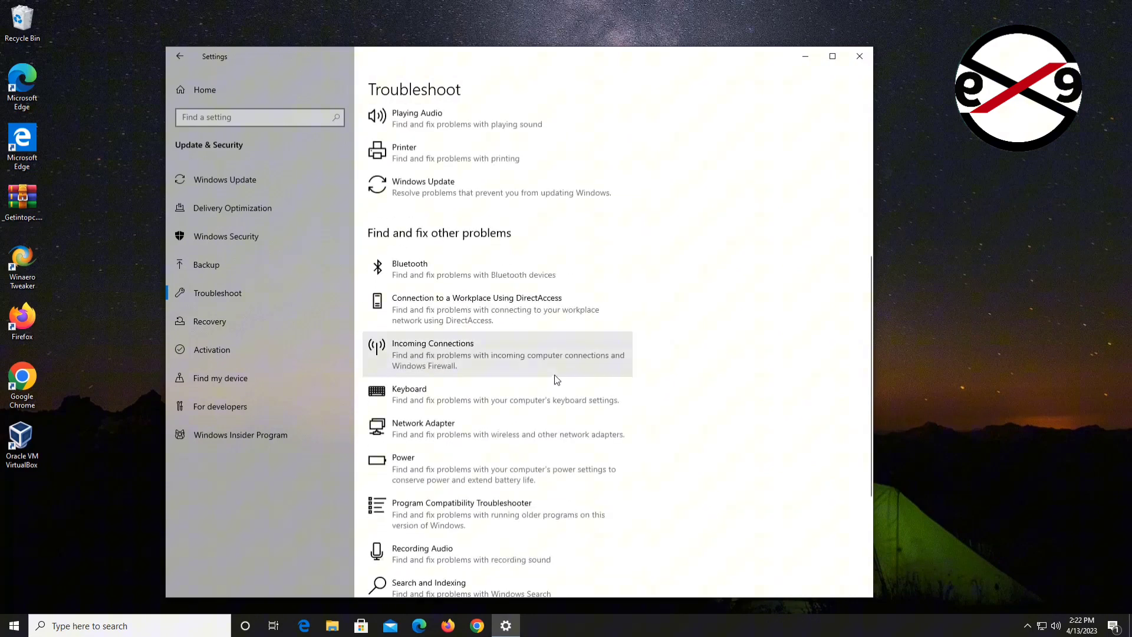
scroll(554, 373, down, 1)
click(485, 395)
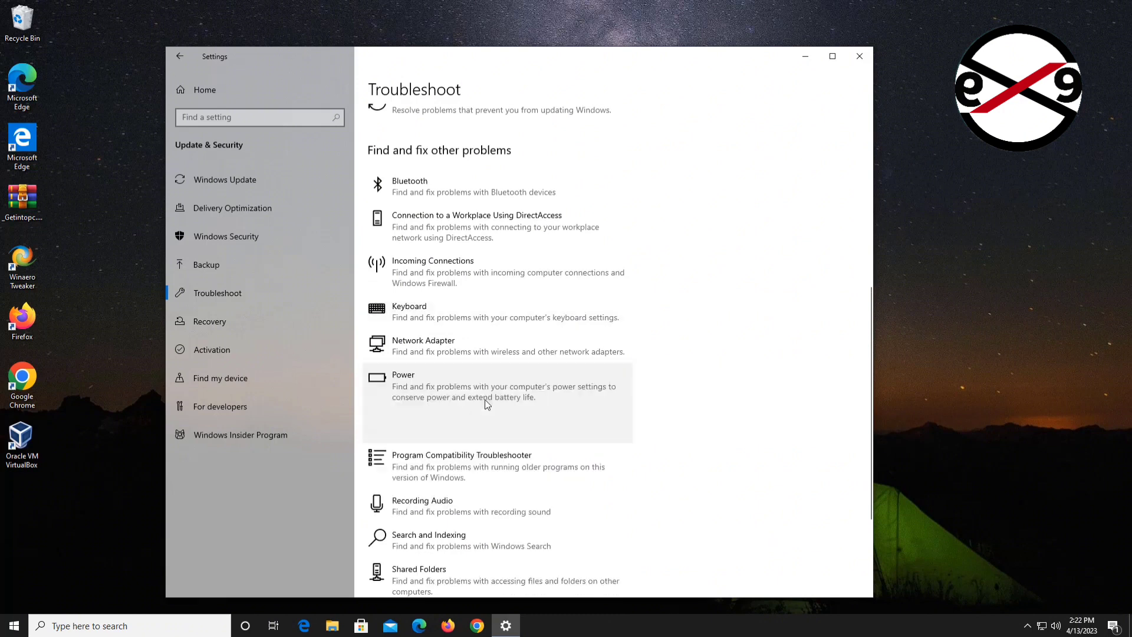
- Run the Power troubleshooter, which needs no changes, then close it and Settings
click(561, 426)
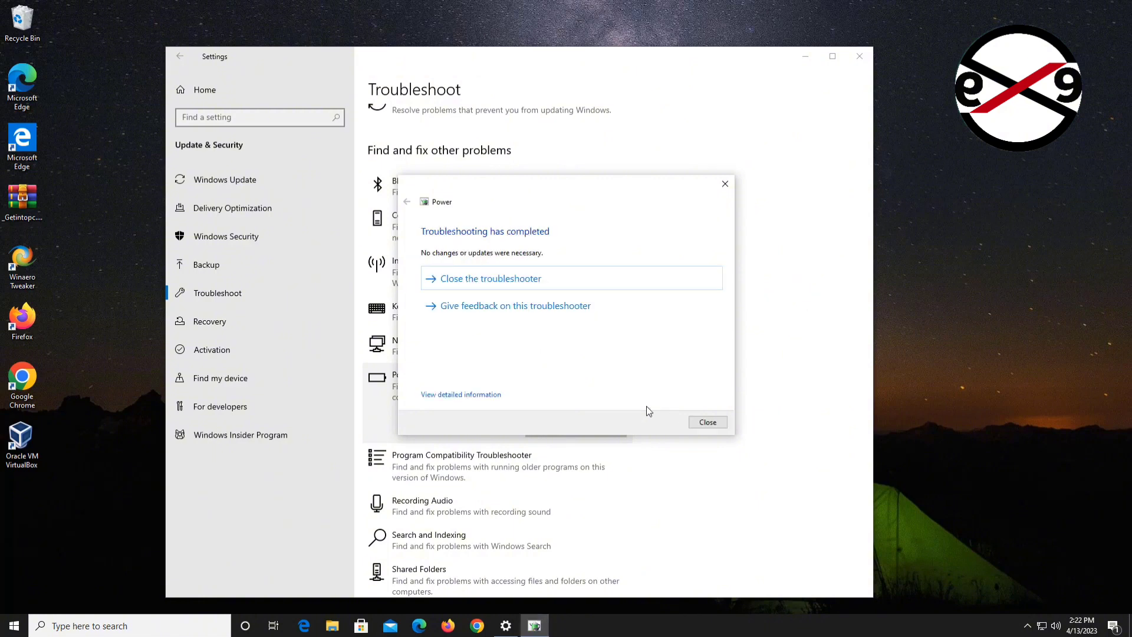
click(719, 424)
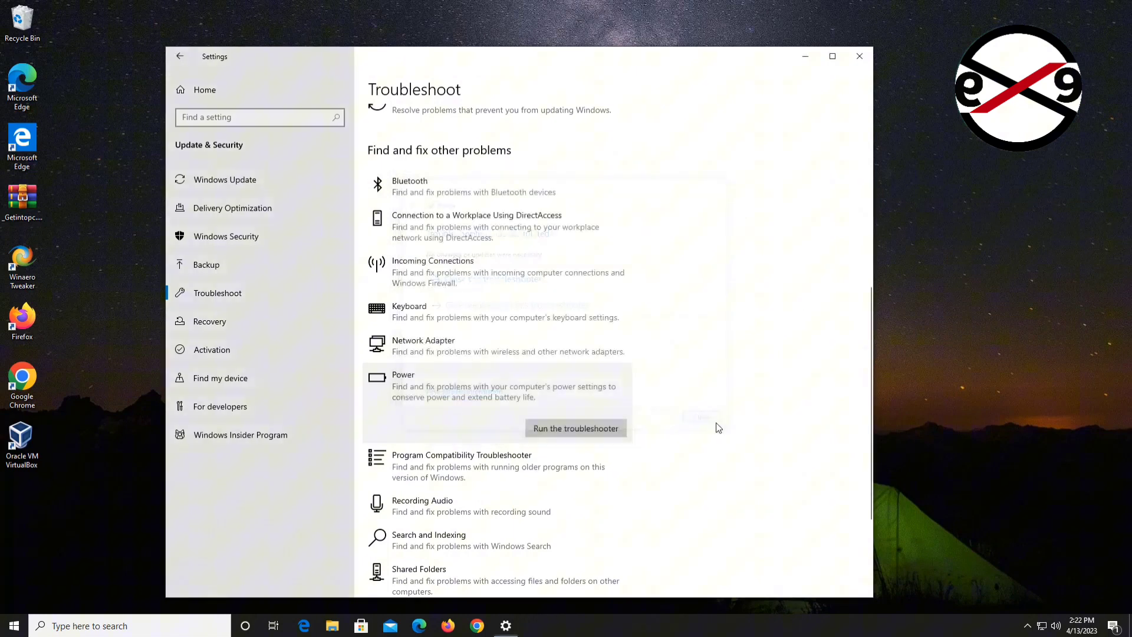
click(861, 54)
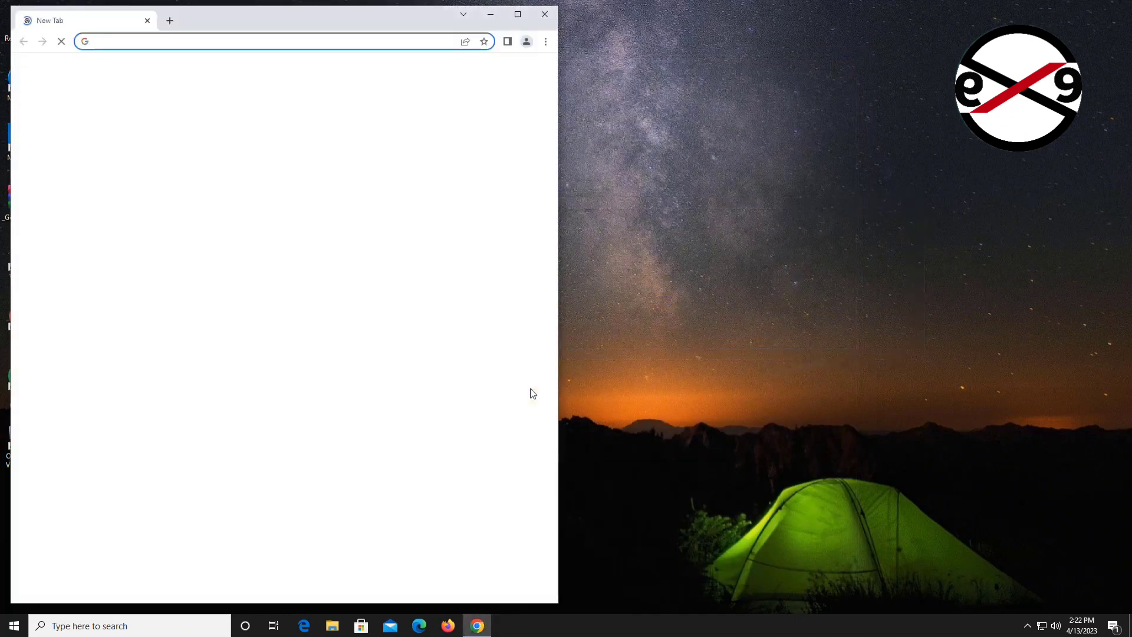
- Search 'autoruns download', open the Sysinternals Autoruns page and download Autoruns.zip
click(517, 14)
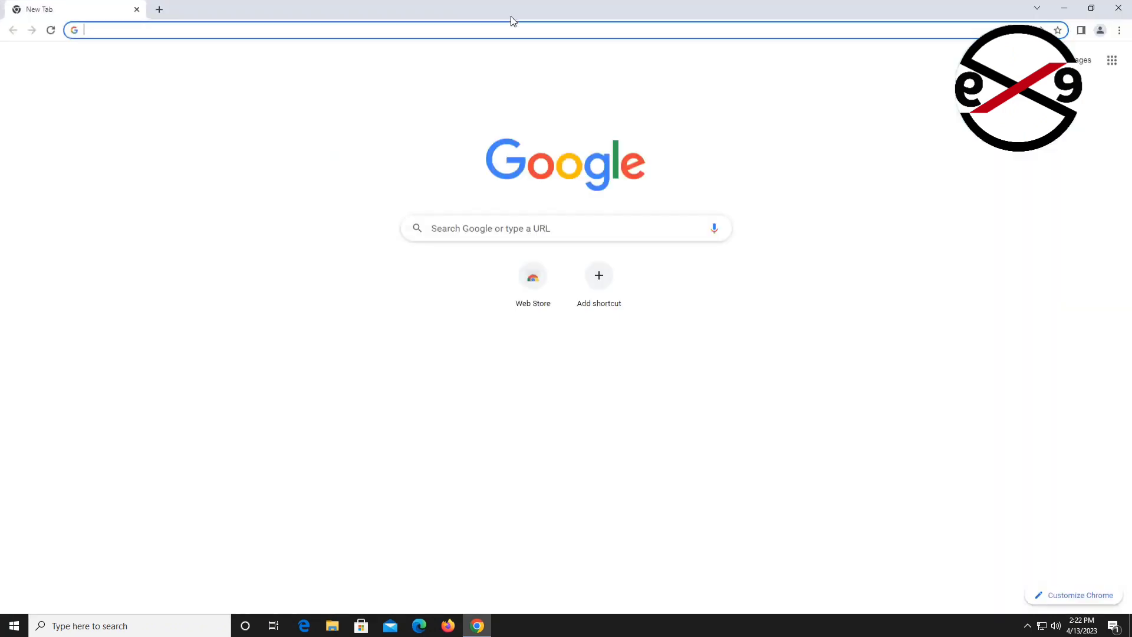
click(286, 30)
text(auto)
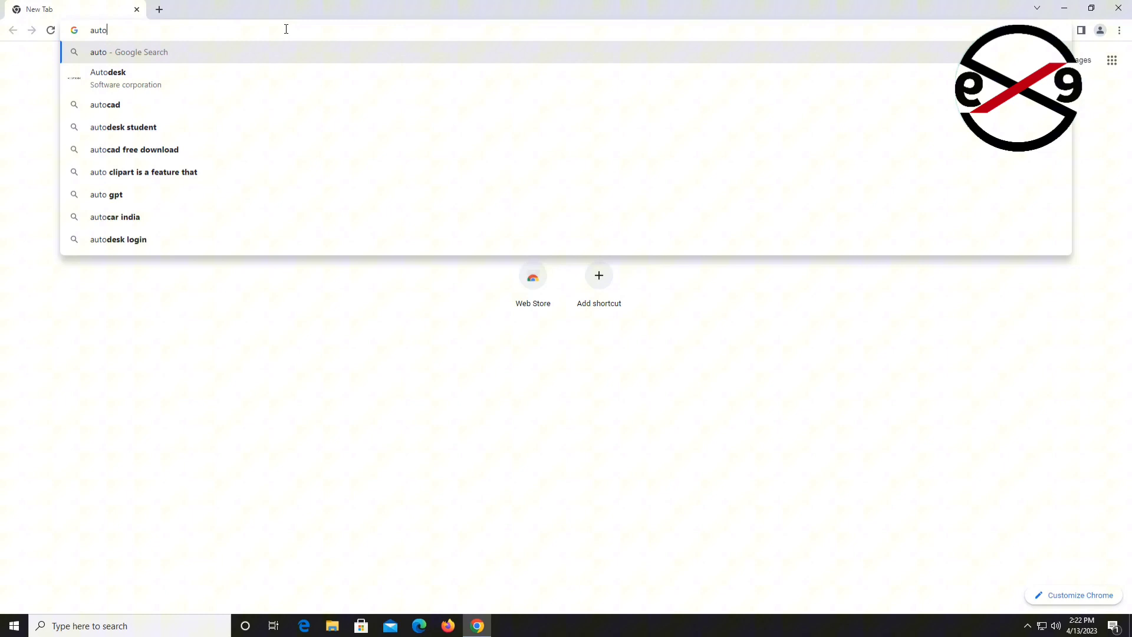
text(runs )
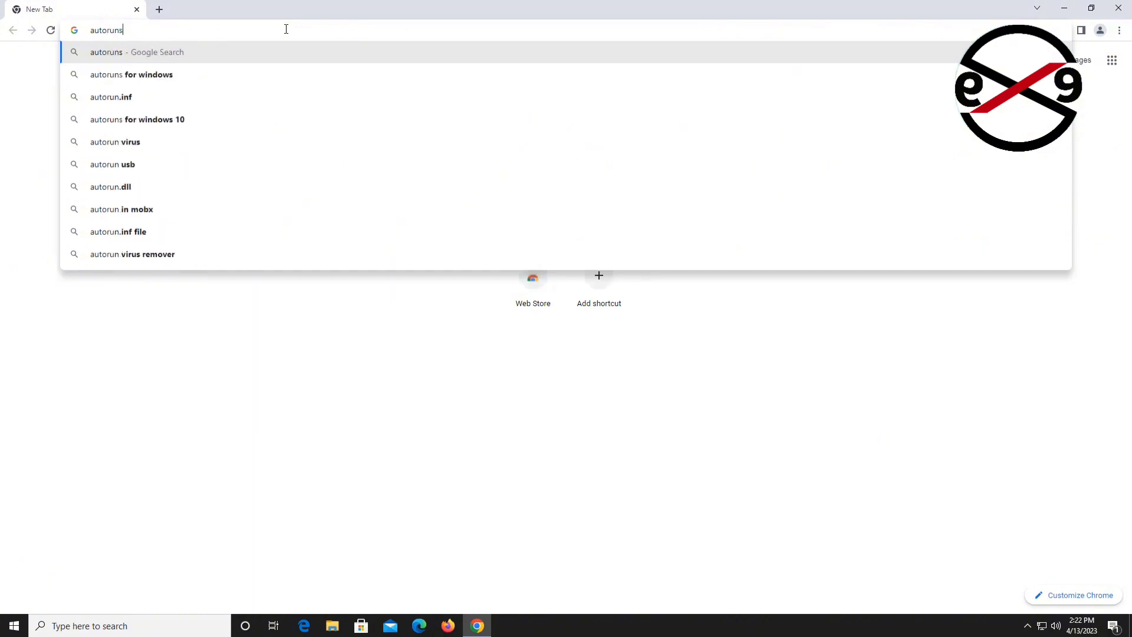
text(download)
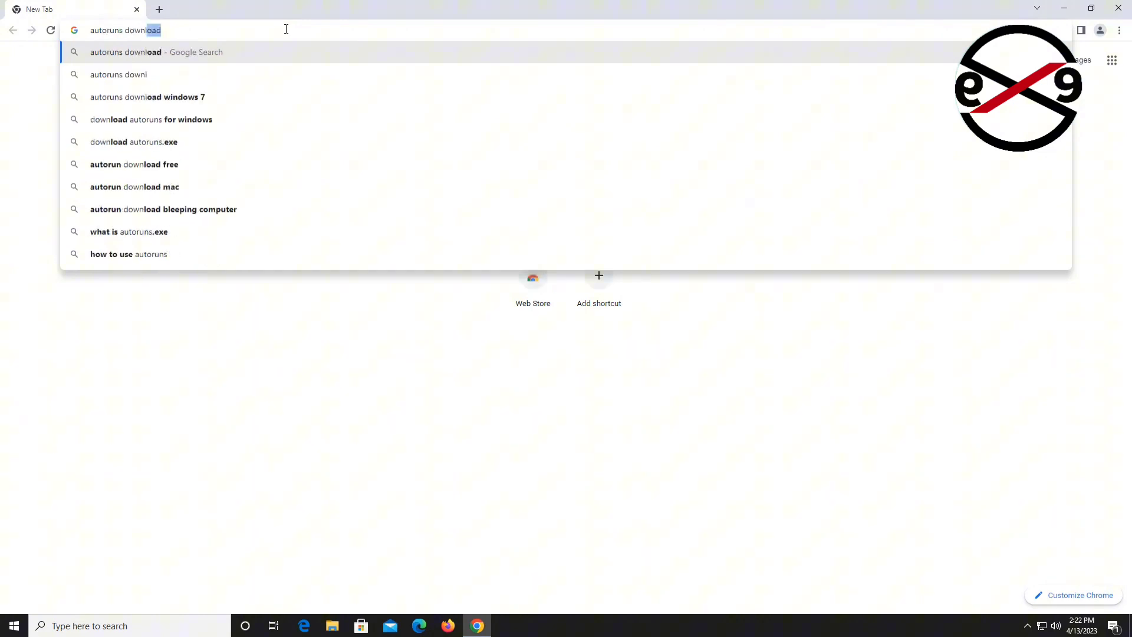
key(Return)
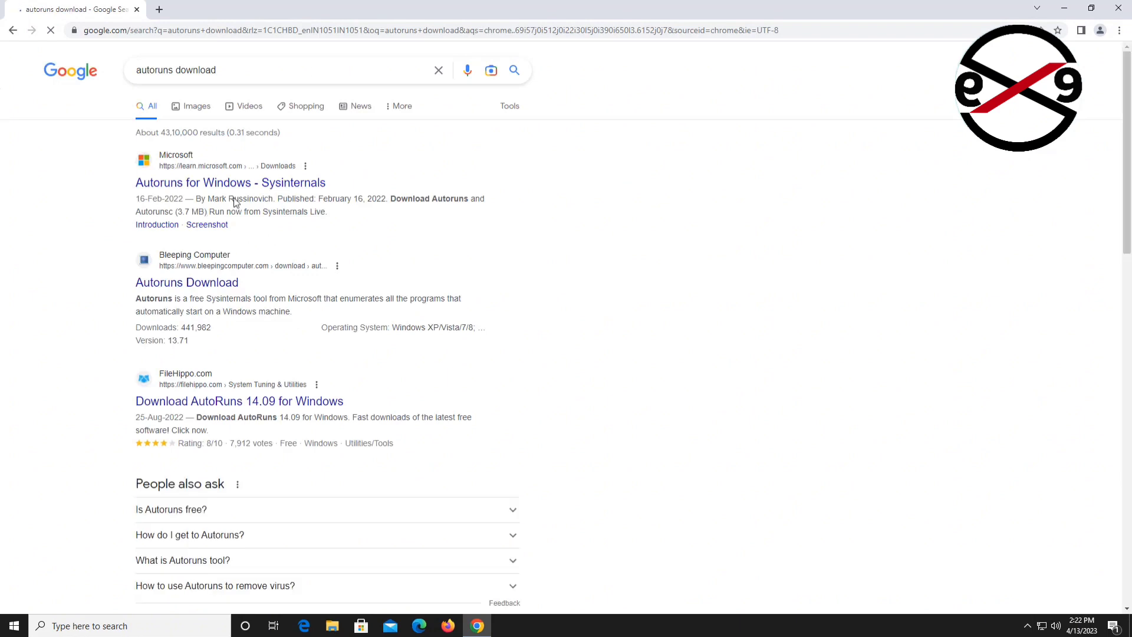
click(269, 187)
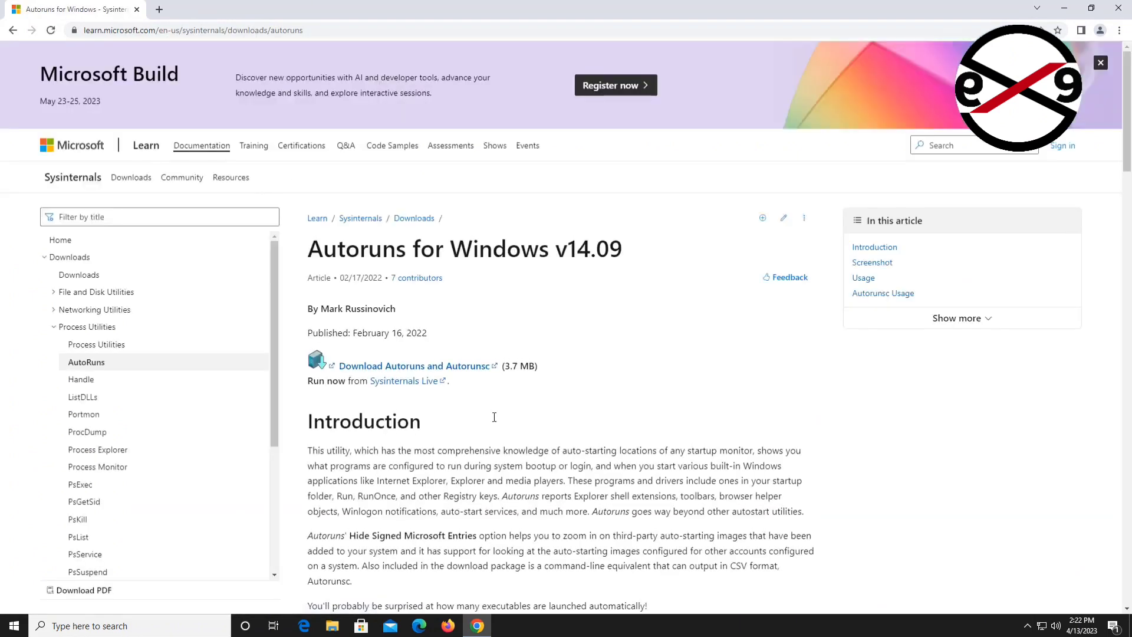
click(453, 370)
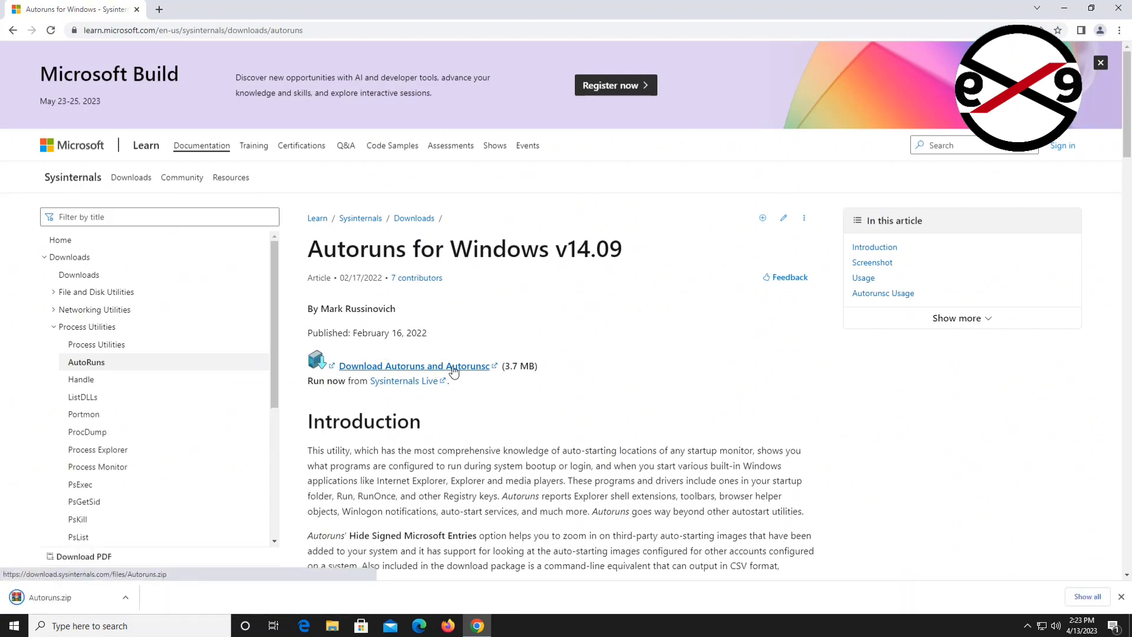
- Extract the Autoruns.zip archive into an Autoruns folder
click(90, 599)
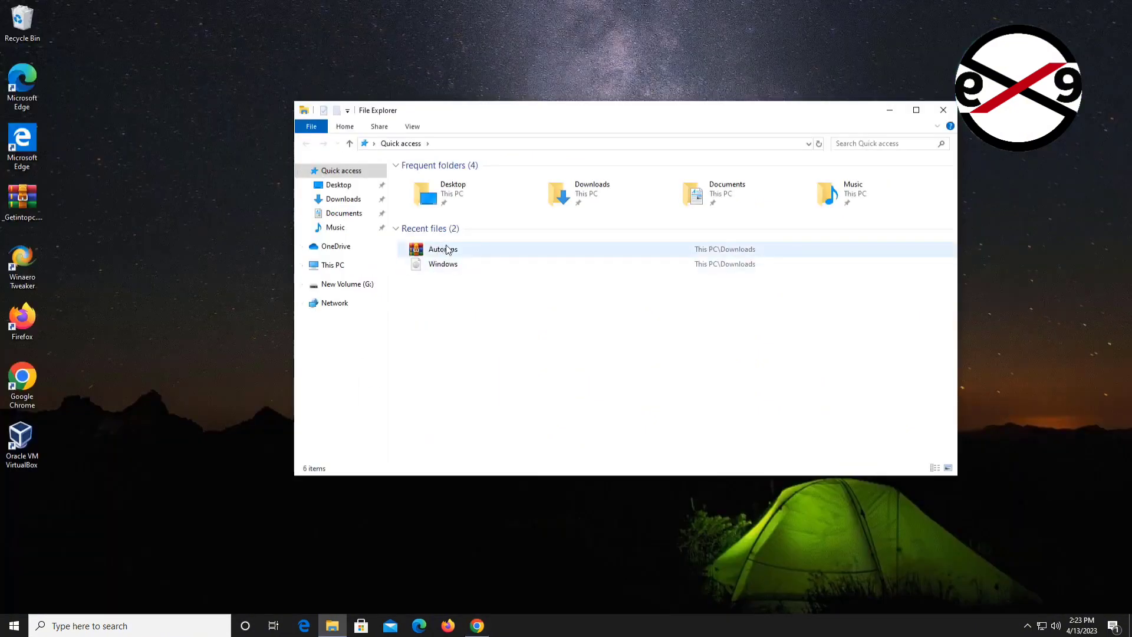
click(453, 254)
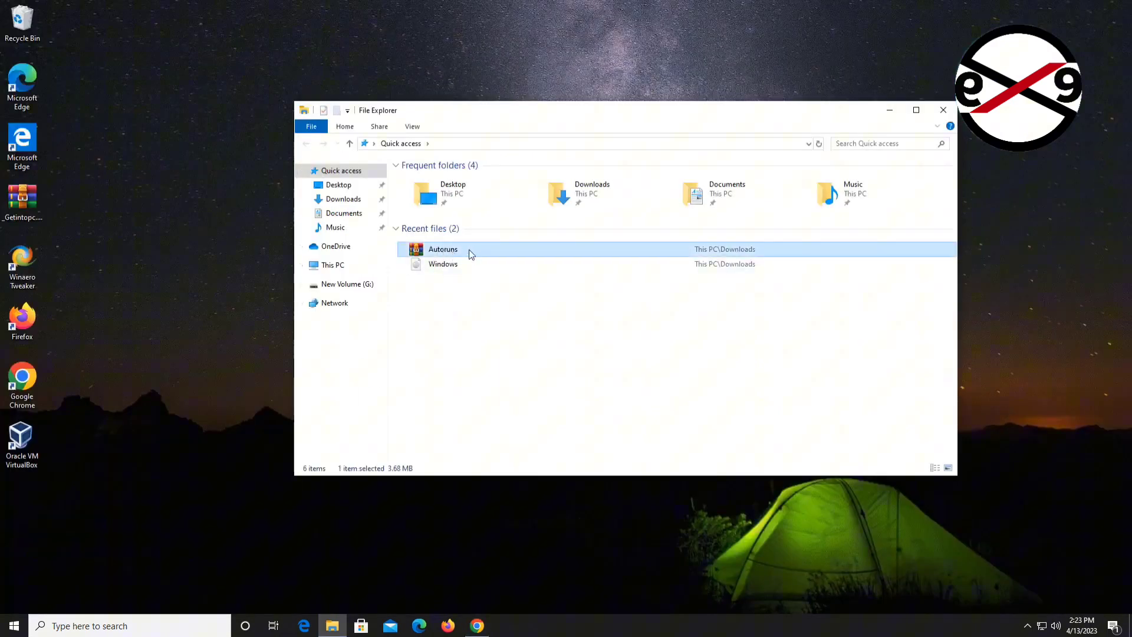
right_click(470, 252)
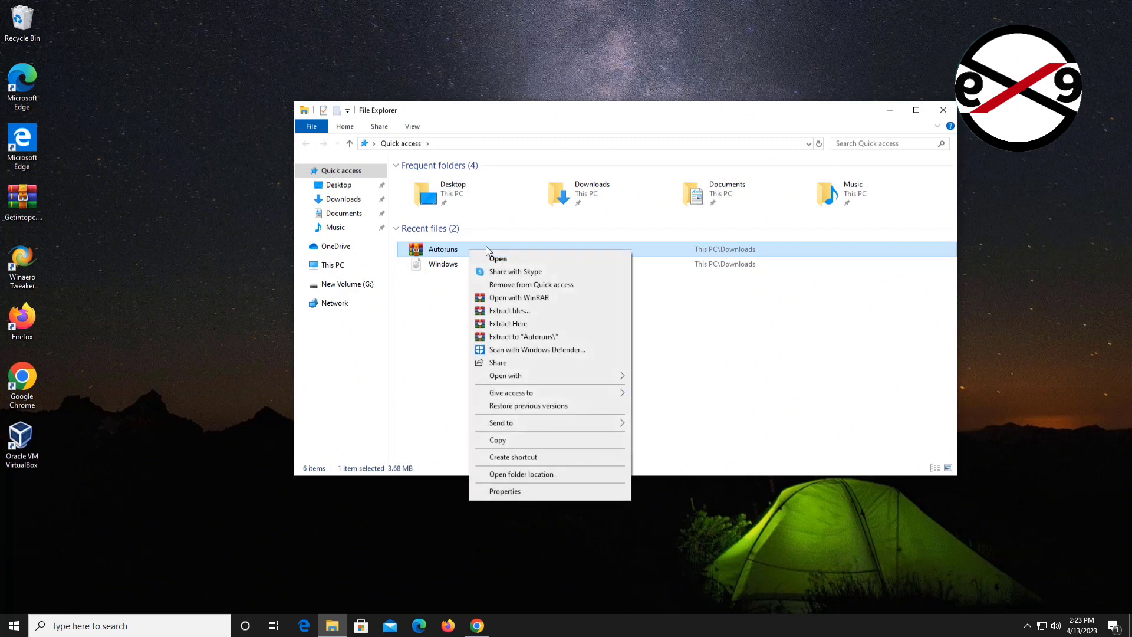
click(538, 336)
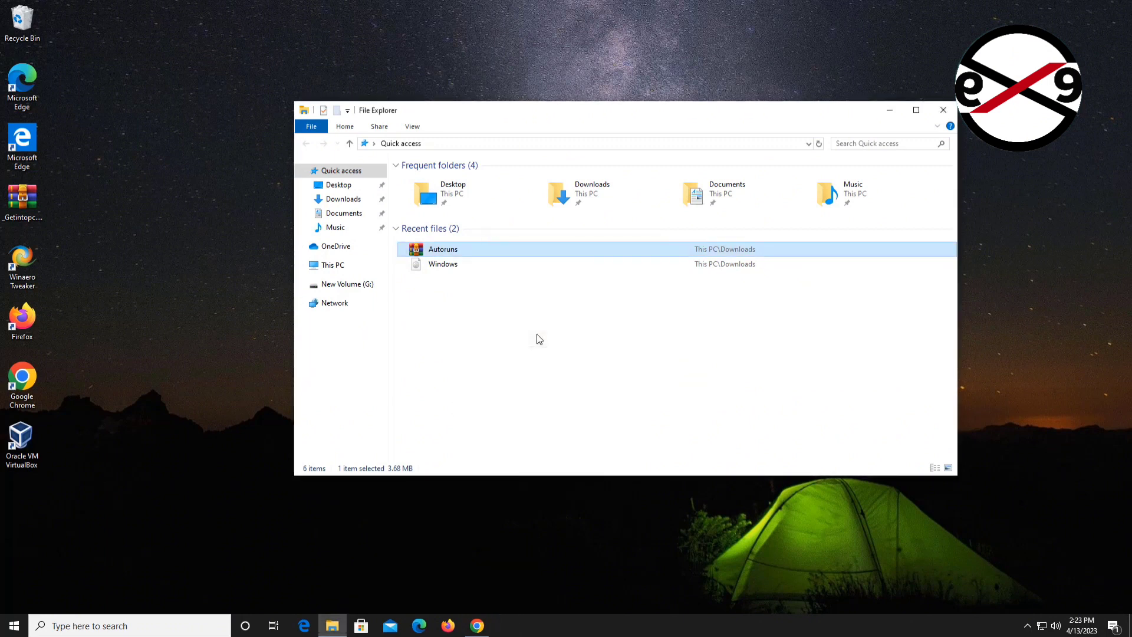
- Run Autoruns64 from Downloads\Autoruns as administrator and agree to its licence
click(343, 198)
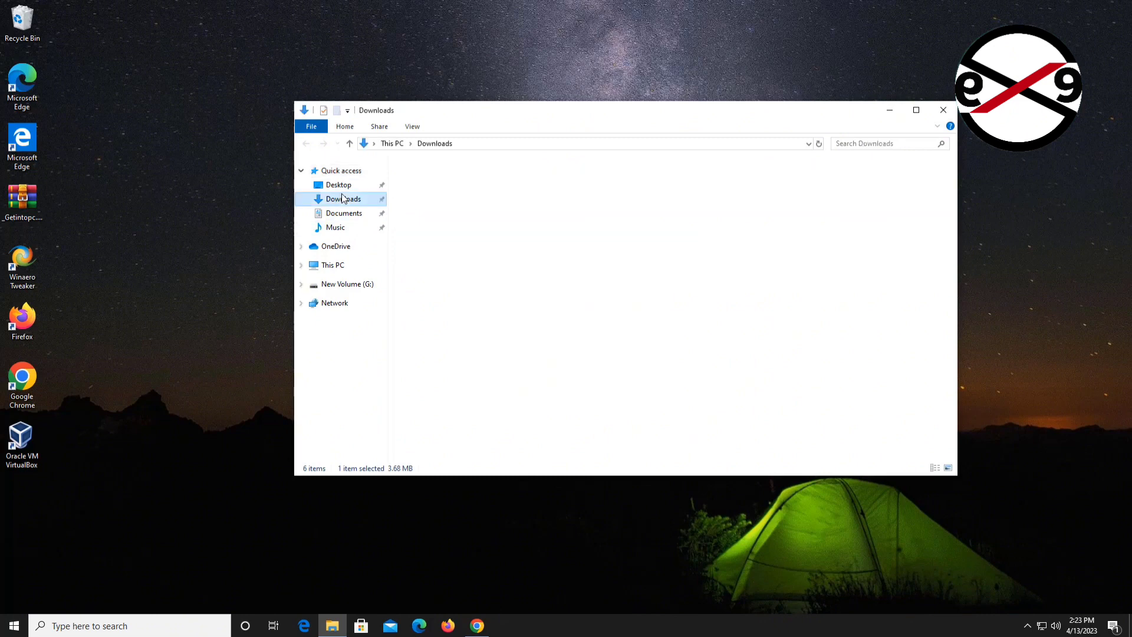
double_click(435, 213)
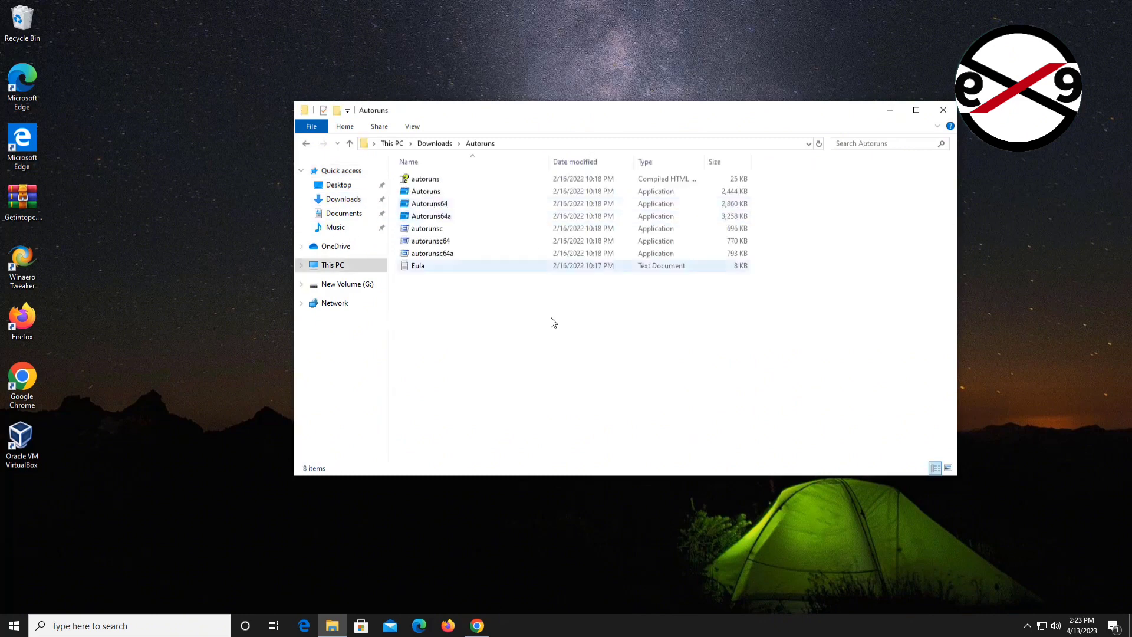
right_click(438, 203)
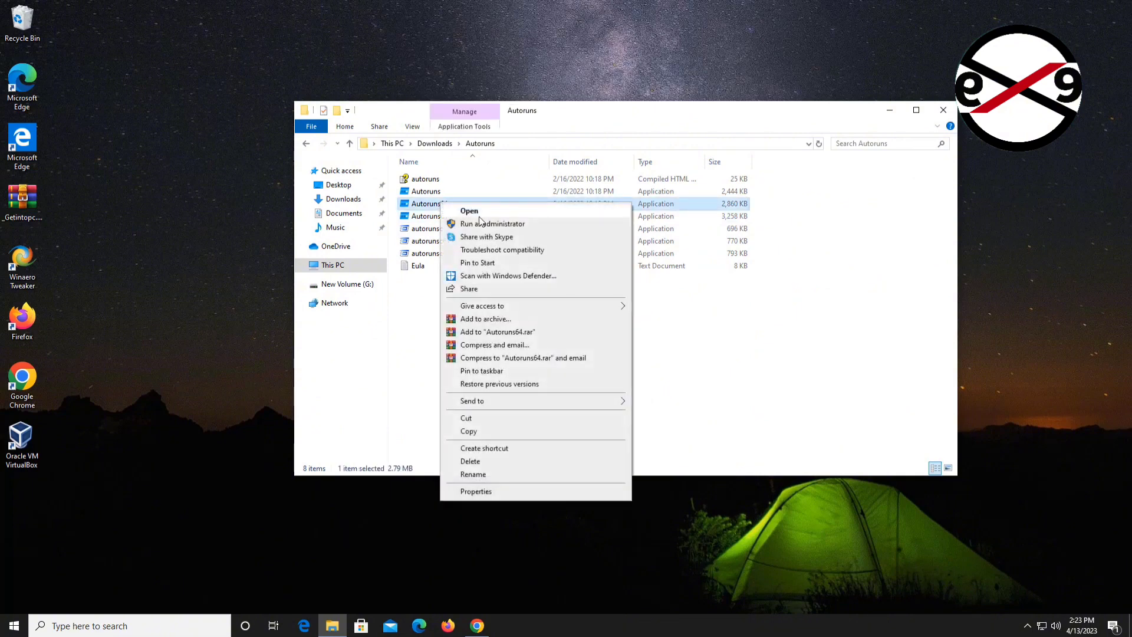
click(479, 224)
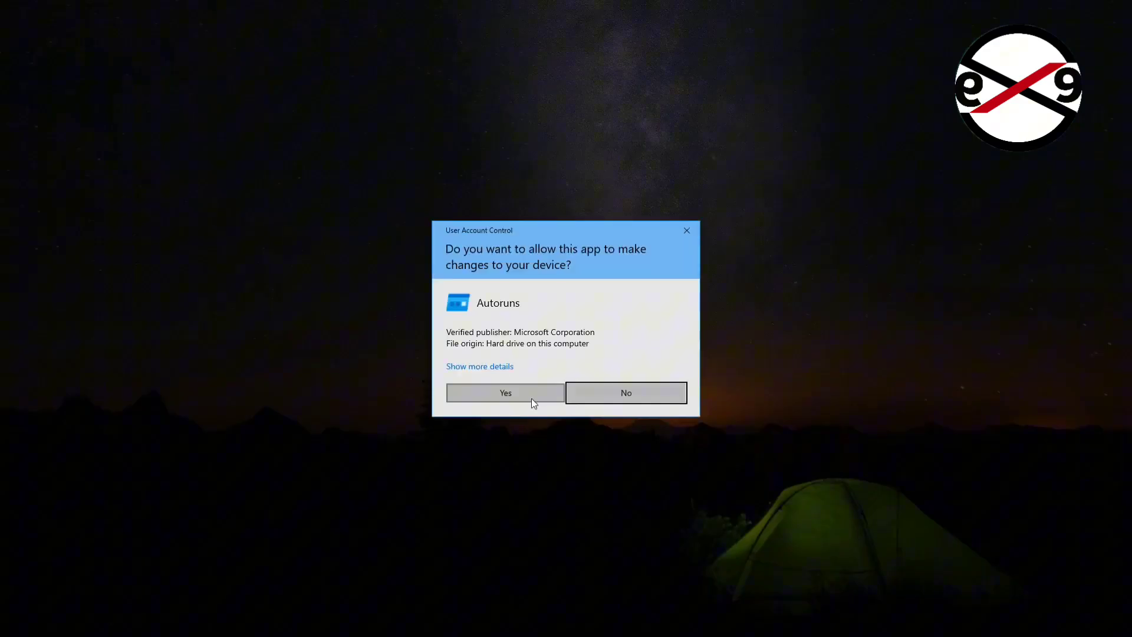
click(531, 399)
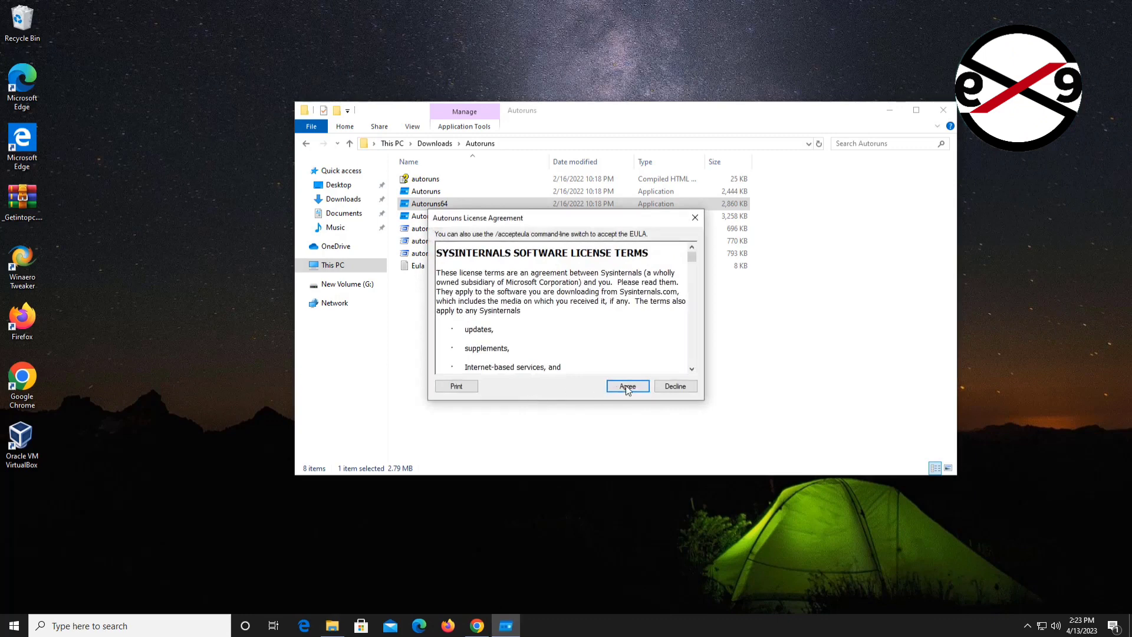
click(626, 387)
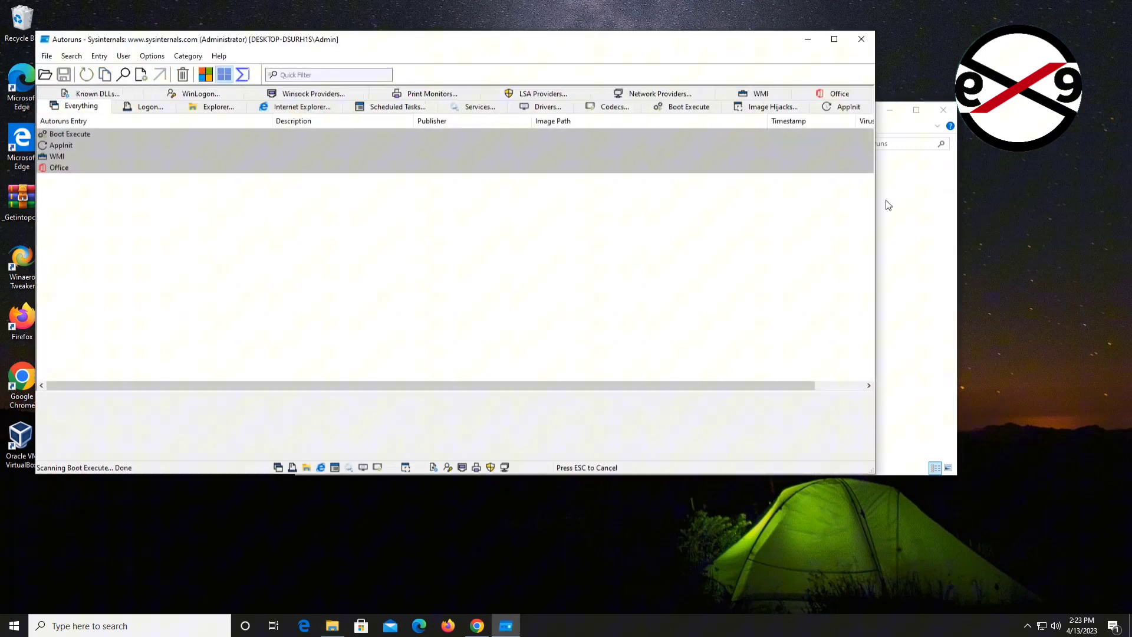
- Delete the broken Adobe Type Manager entry (atmfd.dll not found) from the Drivers tab
click(943, 110)
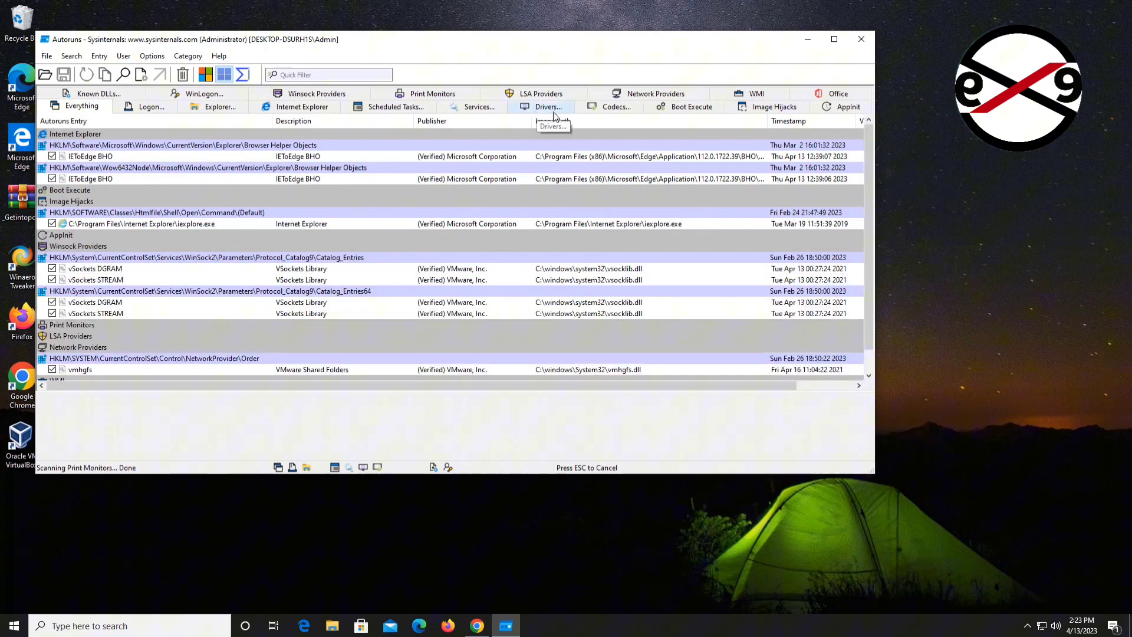
click(544, 109)
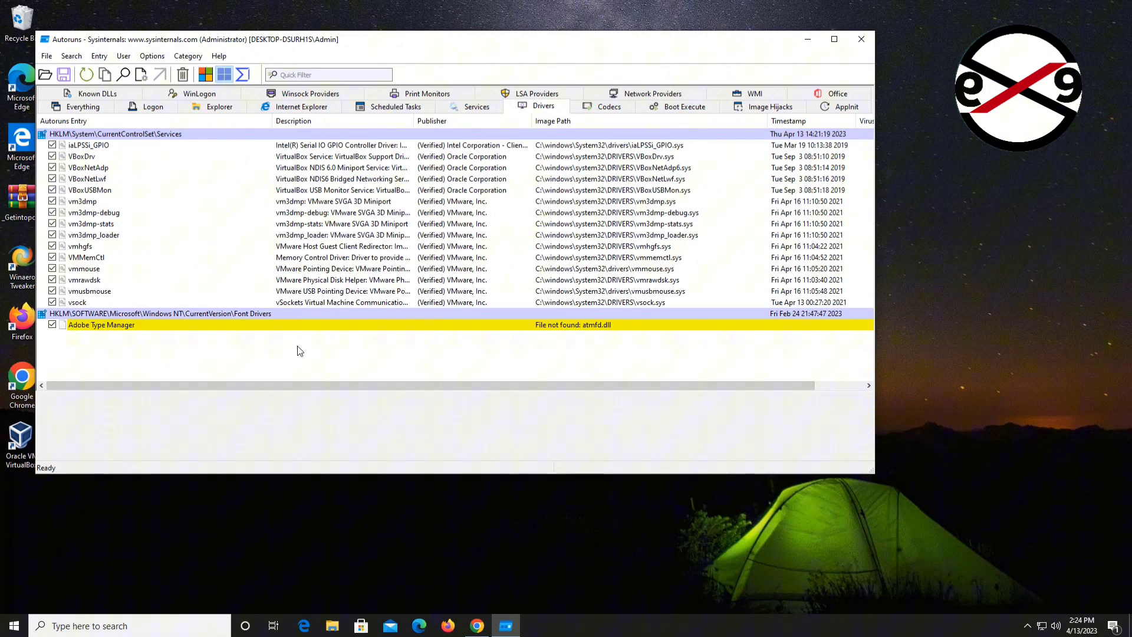
right_click(511, 325)
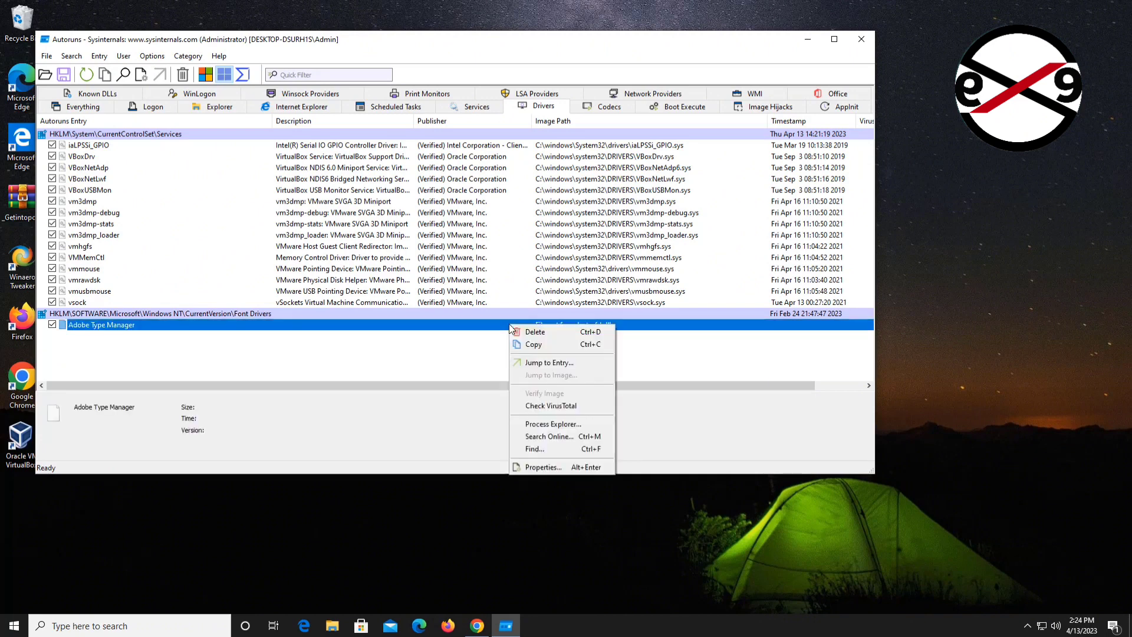
click(550, 333)
click(585, 354)
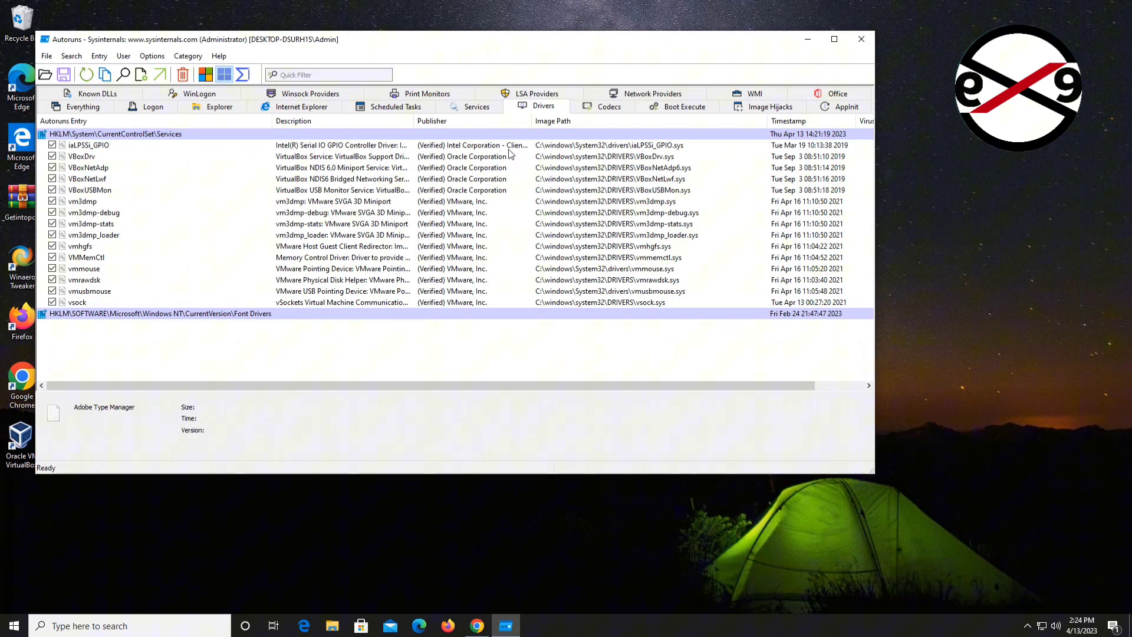
- Close Autoruns and restart the computer from the Start menu
click(858, 38)
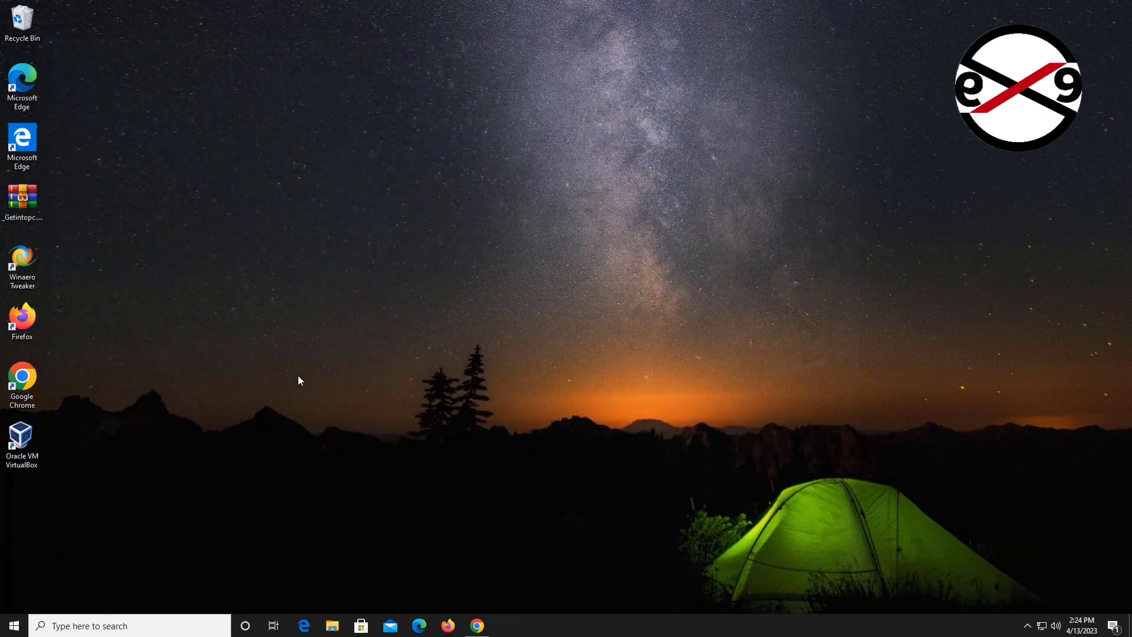
click(14, 625)
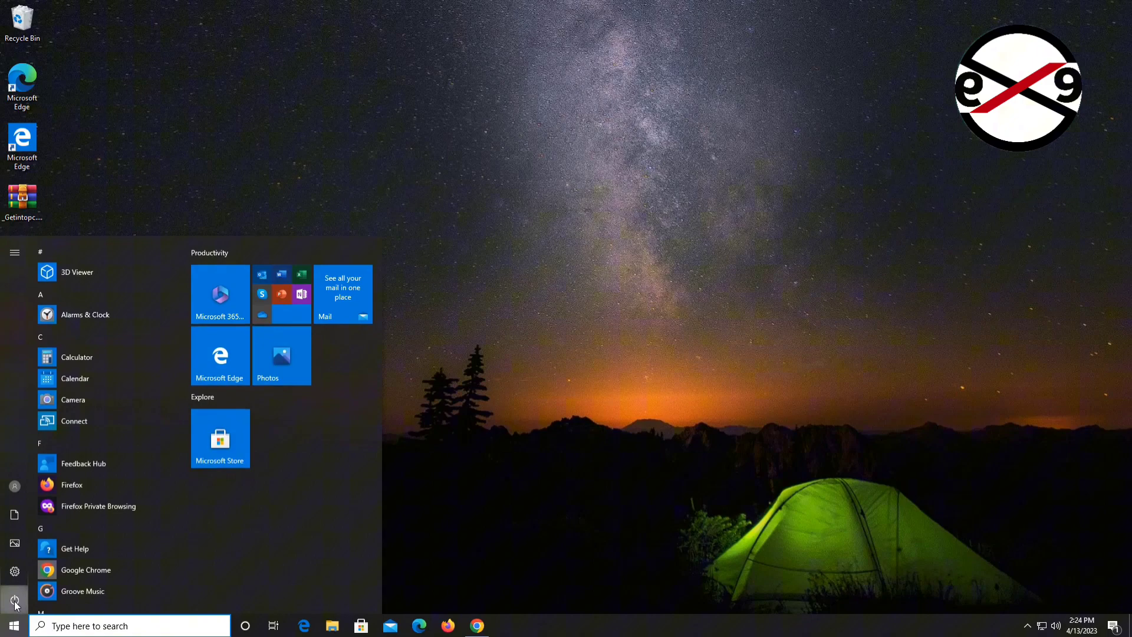
click(15, 599)
click(47, 572)
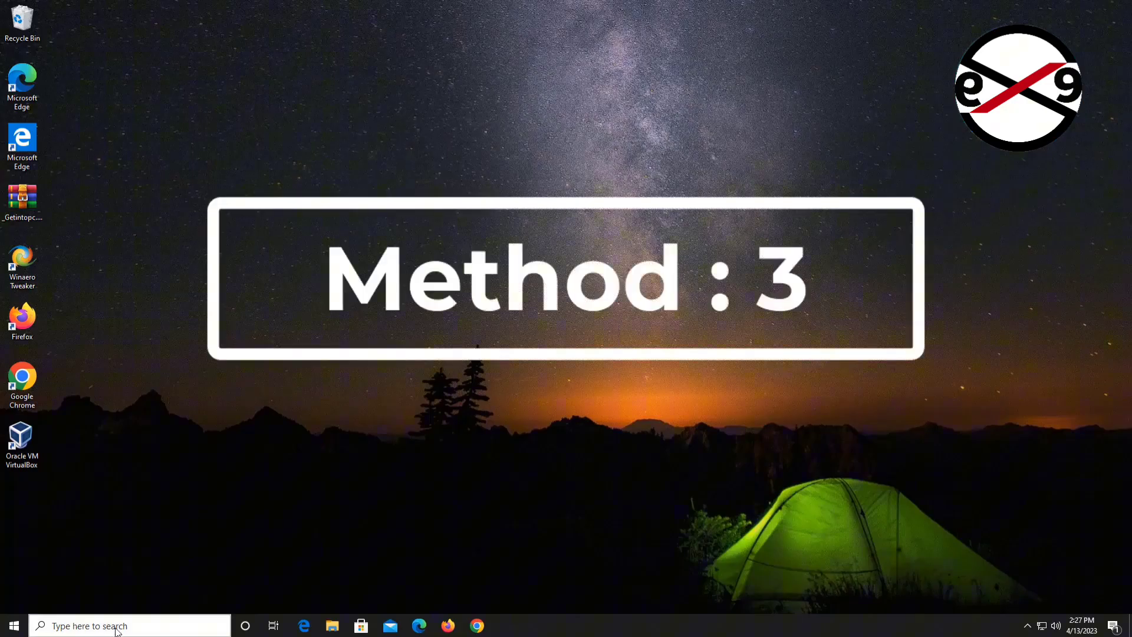
- Search Windows for 'sigverif'
click(116, 626)
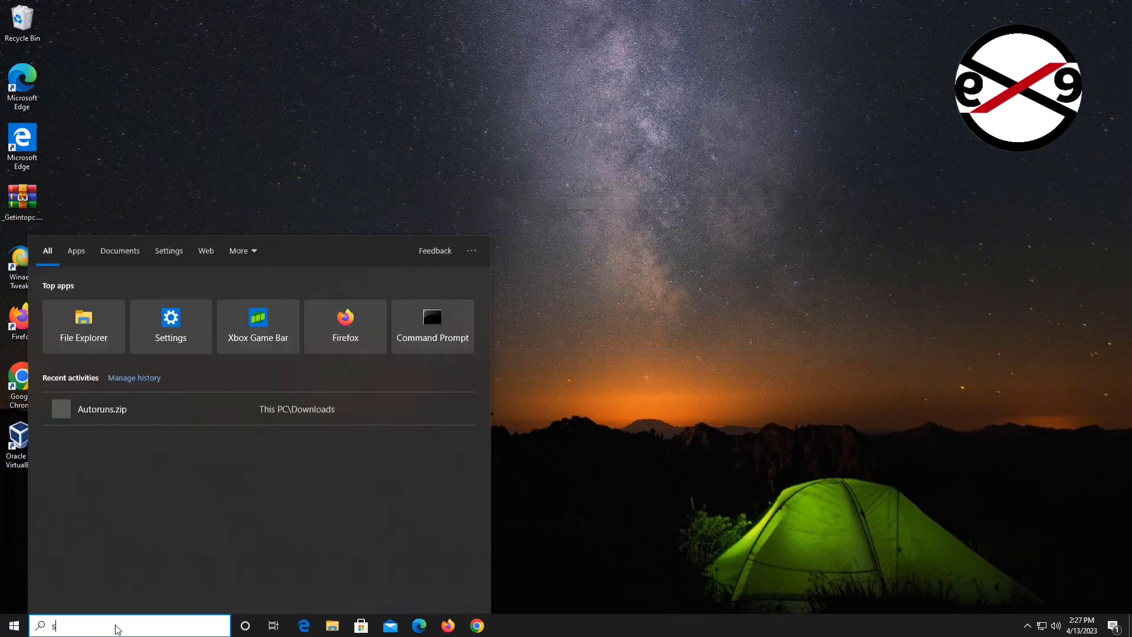
text(sig)
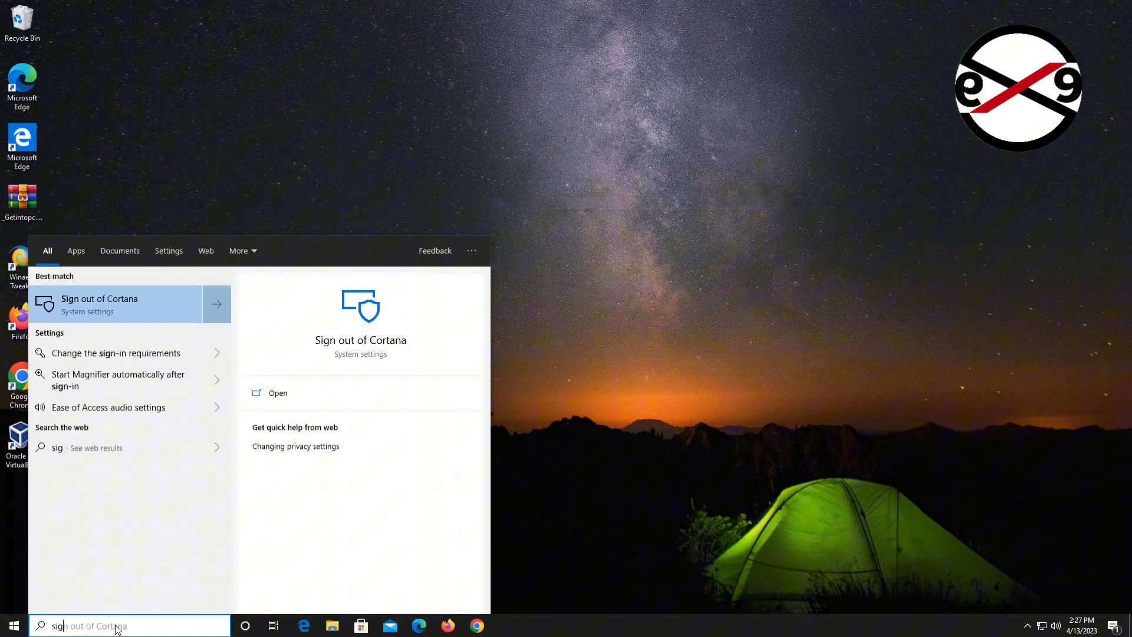
text(verif)
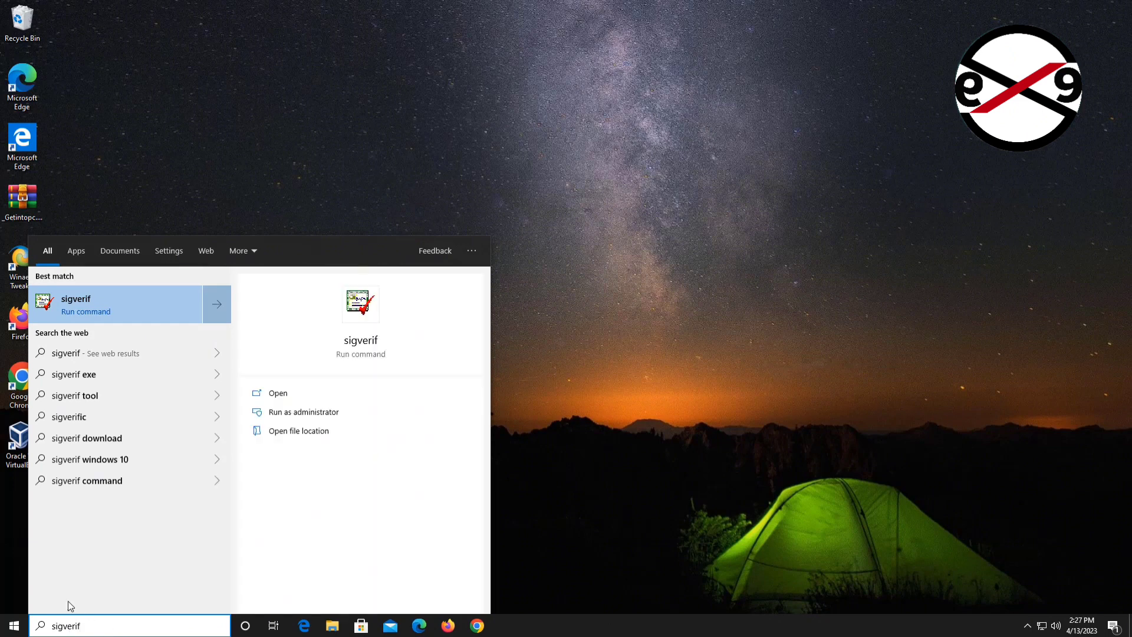
- Launch sigverif and scan system files, confirming all are digitally signed, then close it
click(108, 311)
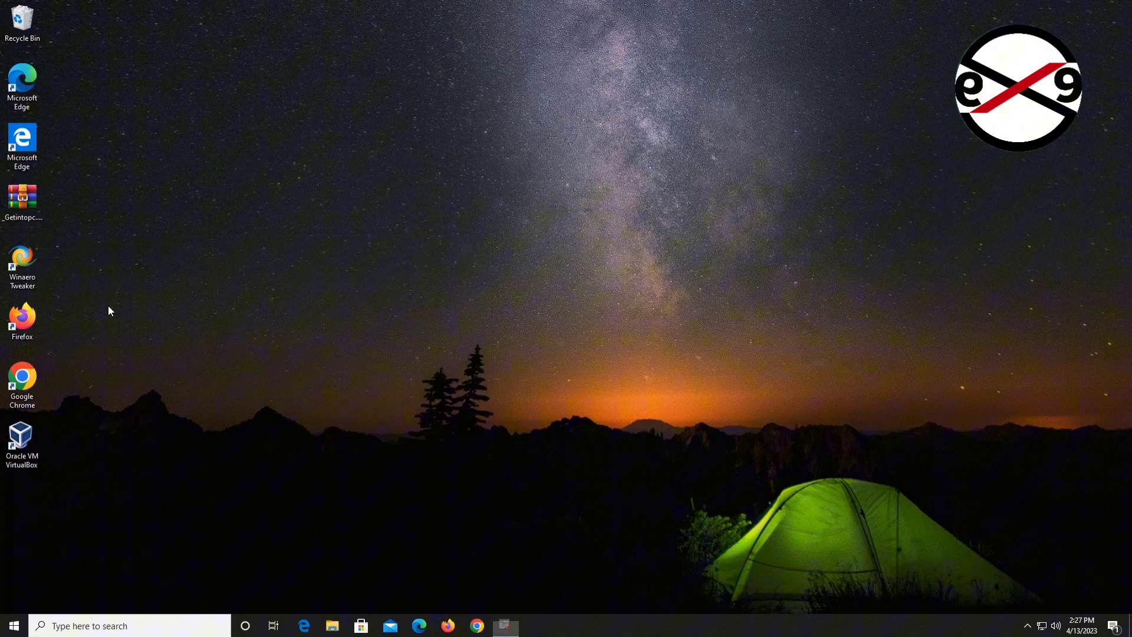
click(574, 372)
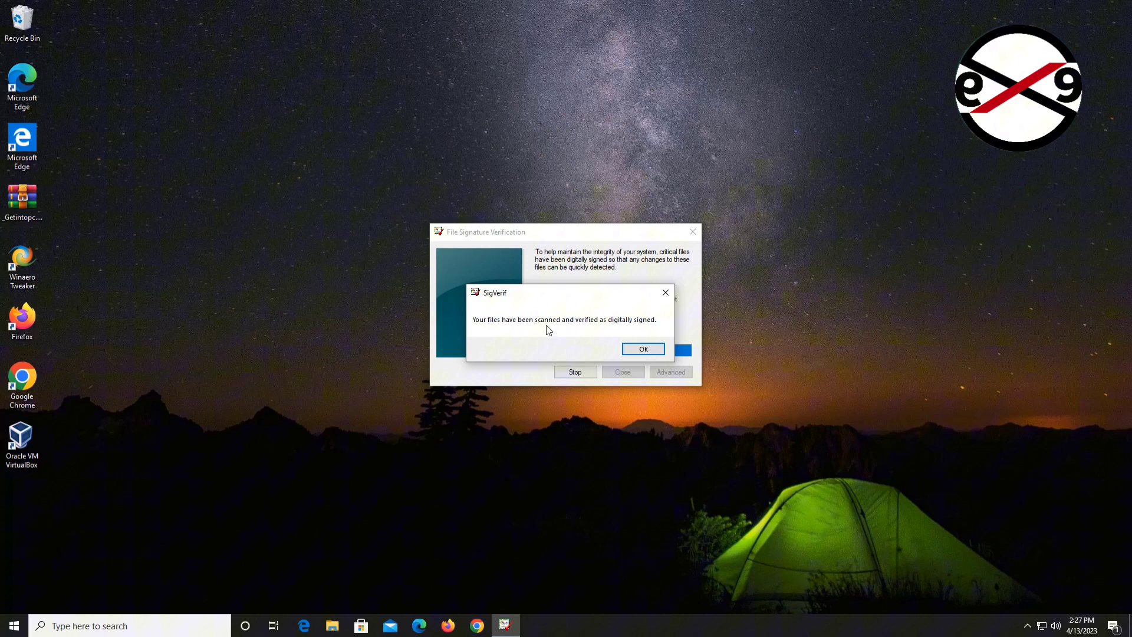
click(644, 349)
click(638, 375)
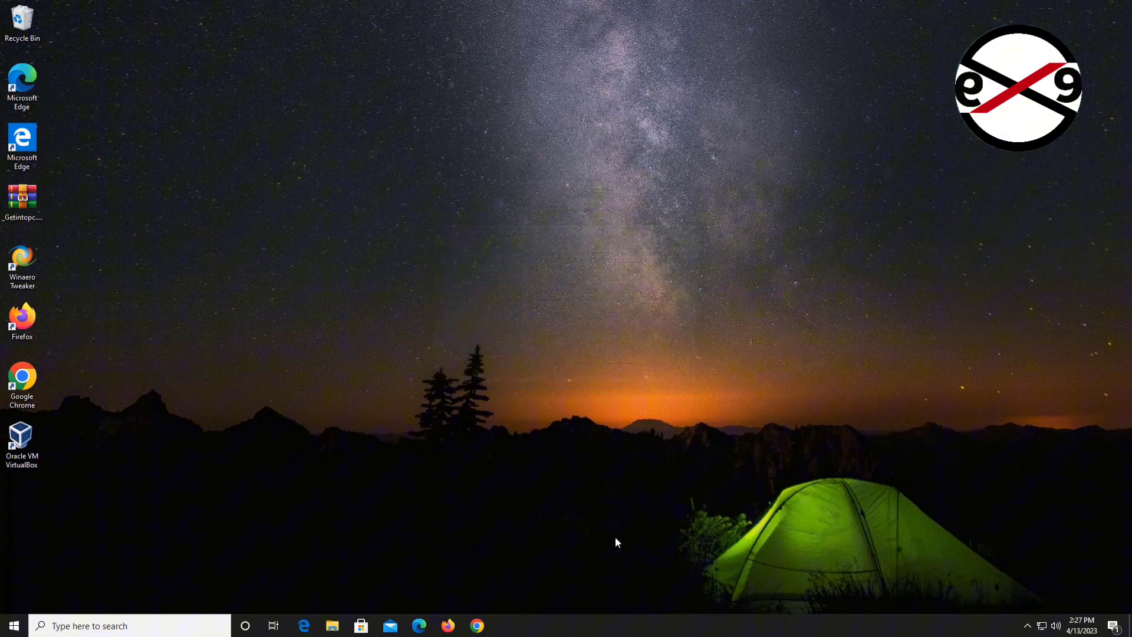
- Go to Settings > Apps to list installed apps with their sizes and install dates
click(17, 630)
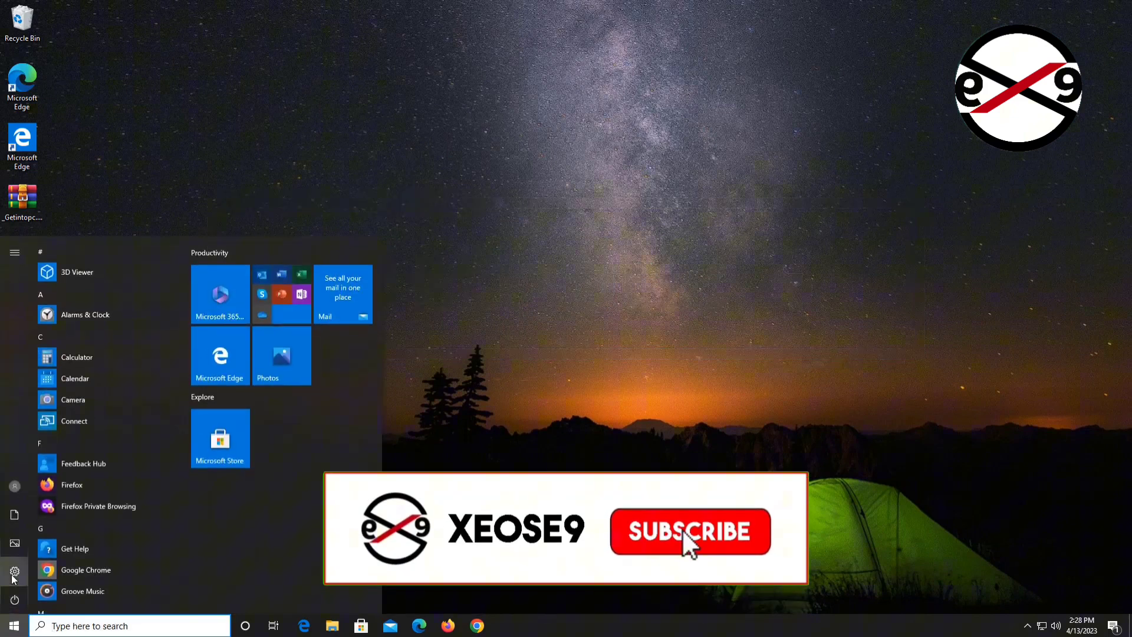
click(14, 573)
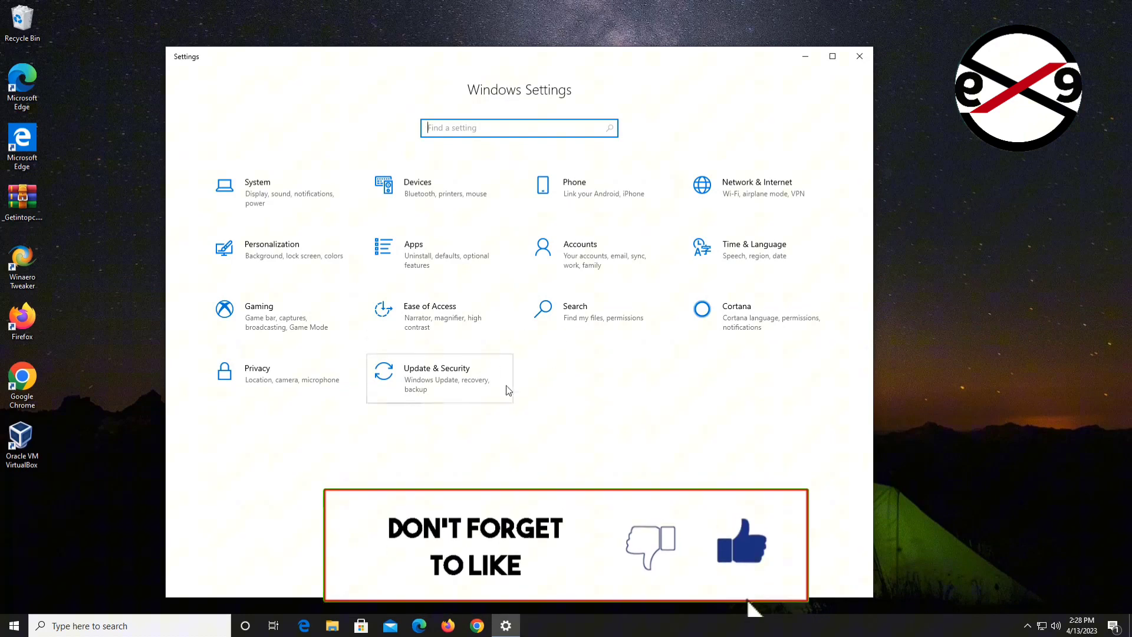
click(405, 256)
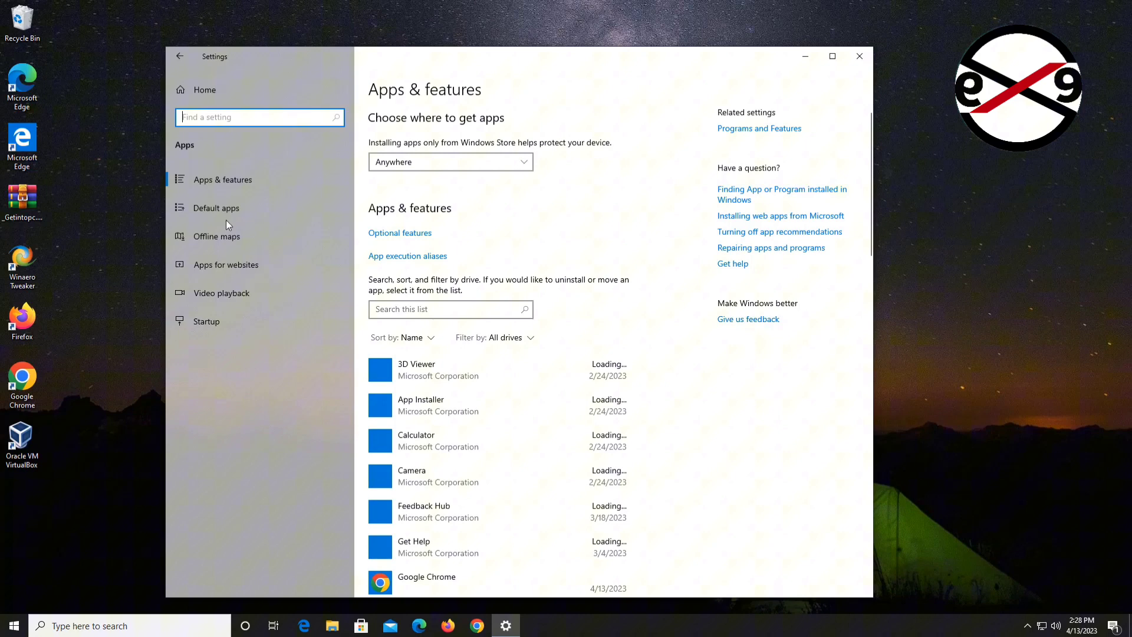
scroll(513, 341, down, 3)
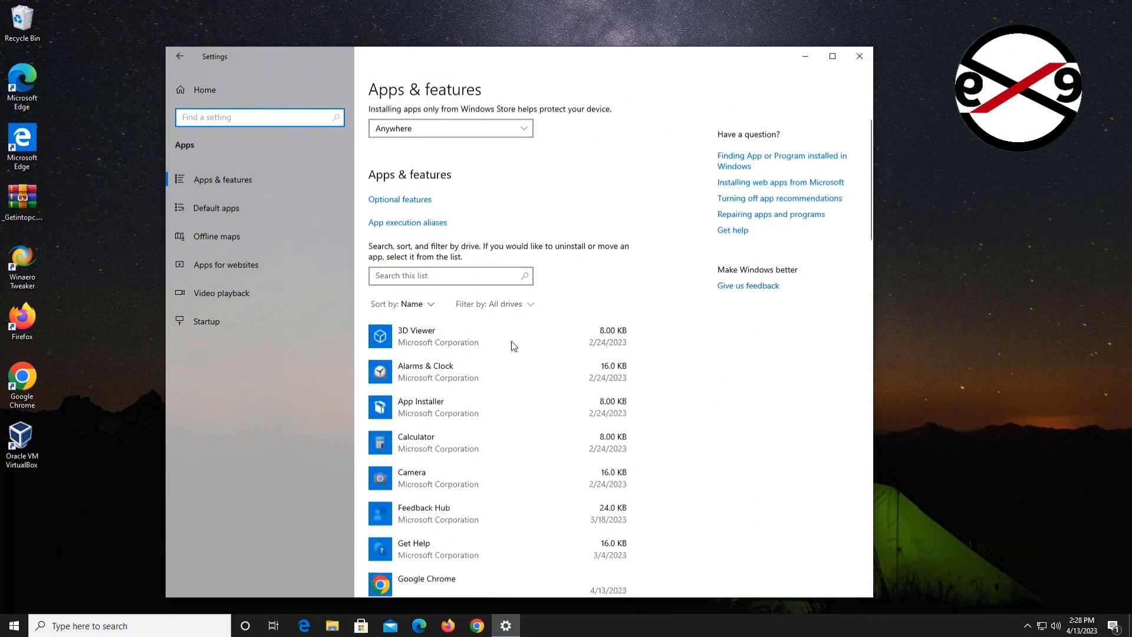
scroll(516, 339, up, 3)
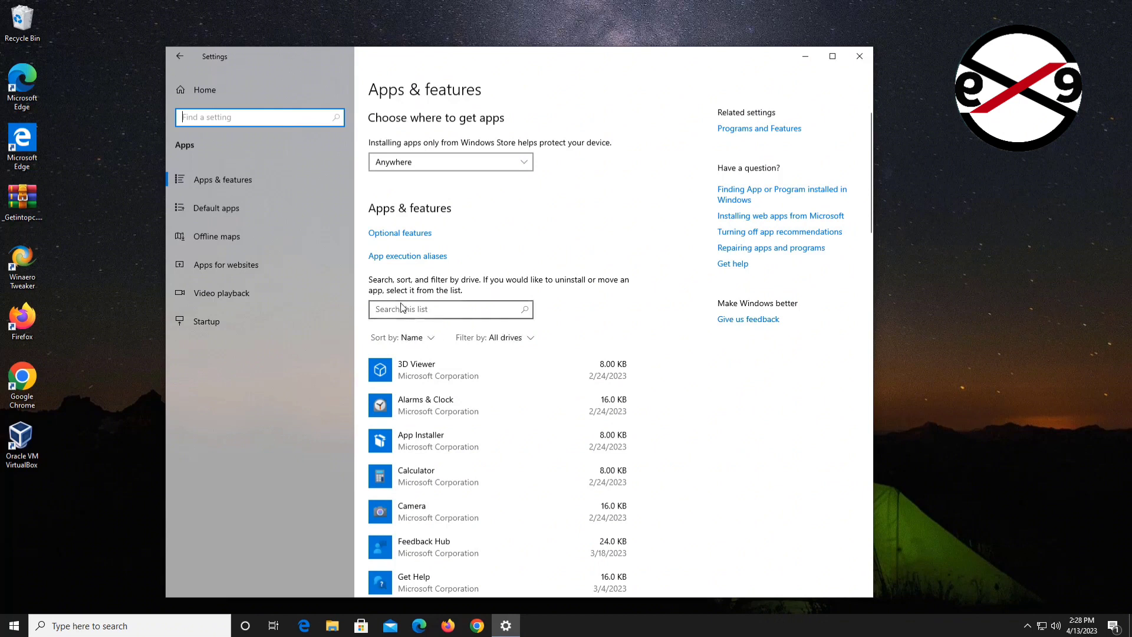
- Sort installed apps by install date and select Microsoft Edge WebView2 Runtime
click(430, 341)
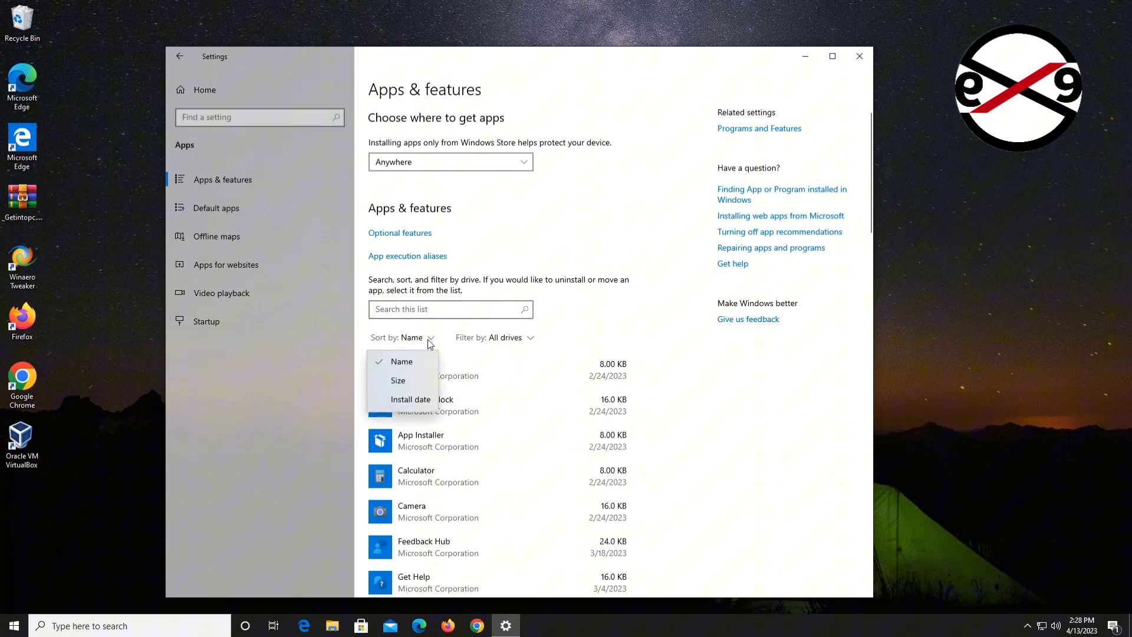
click(410, 399)
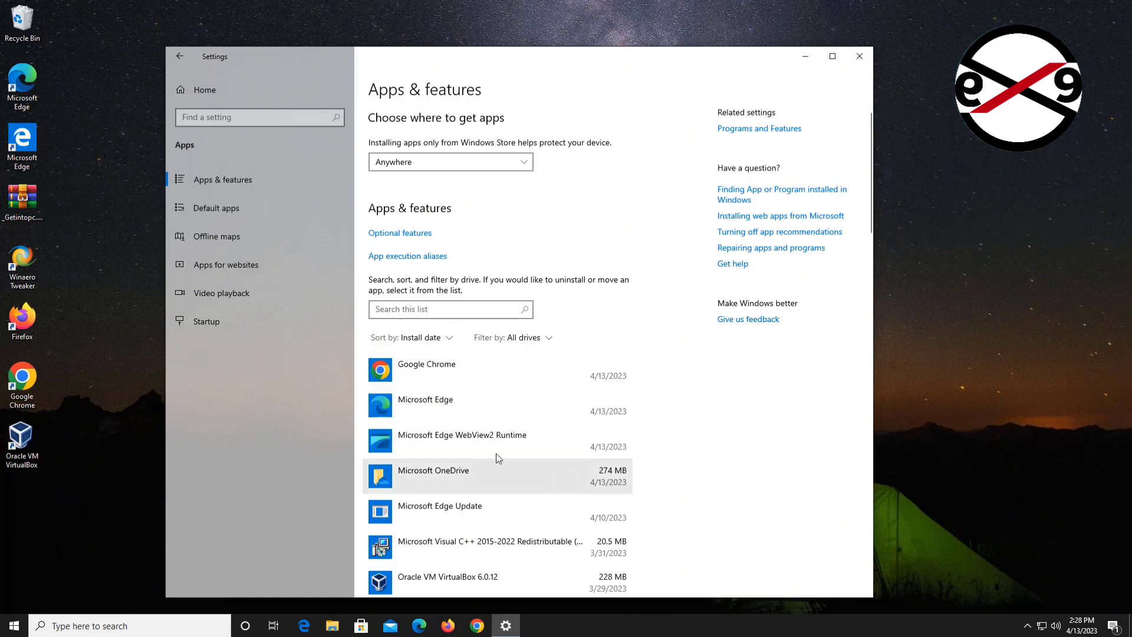
click(532, 450)
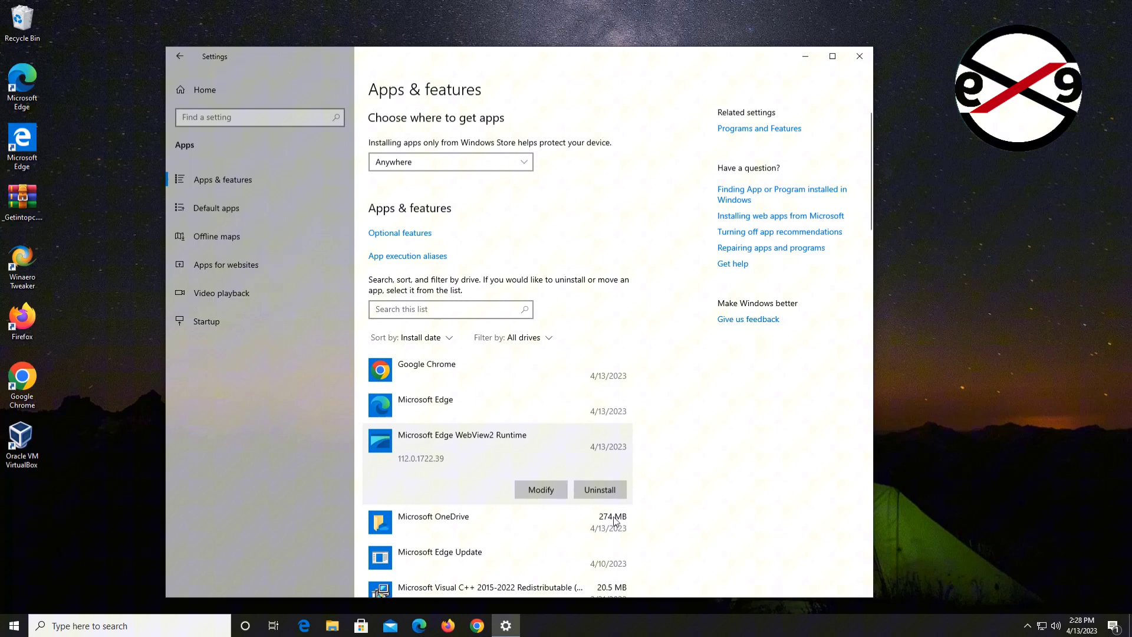
- Uninstall Microsoft Edge WebView2 Runtime, approving all confirmations, then close Settings
click(606, 494)
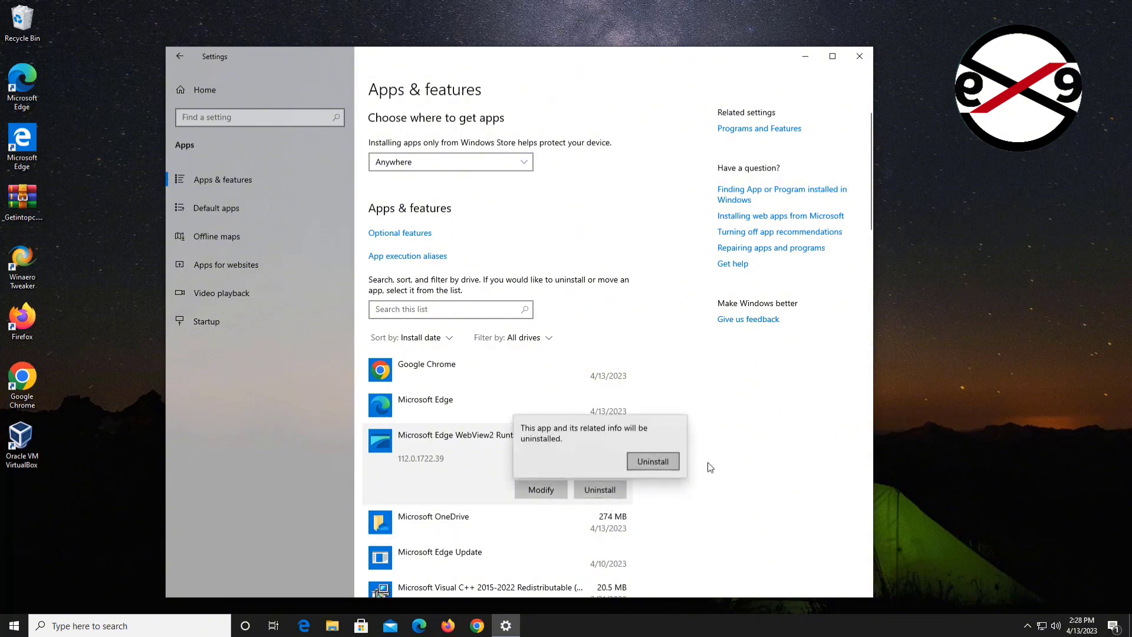
click(673, 466)
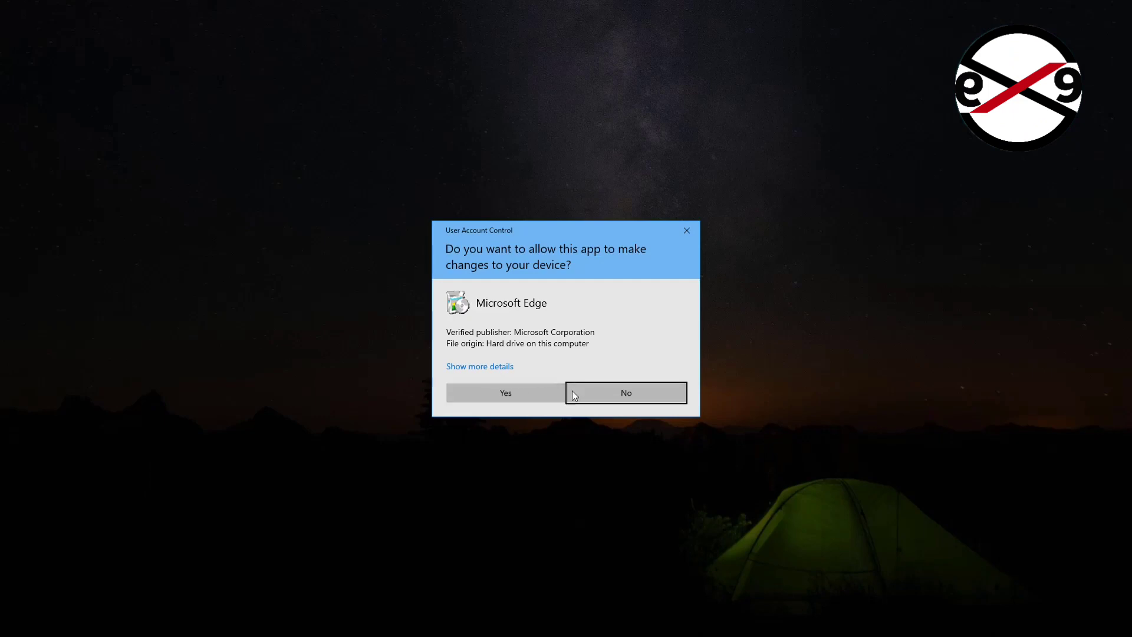
click(539, 392)
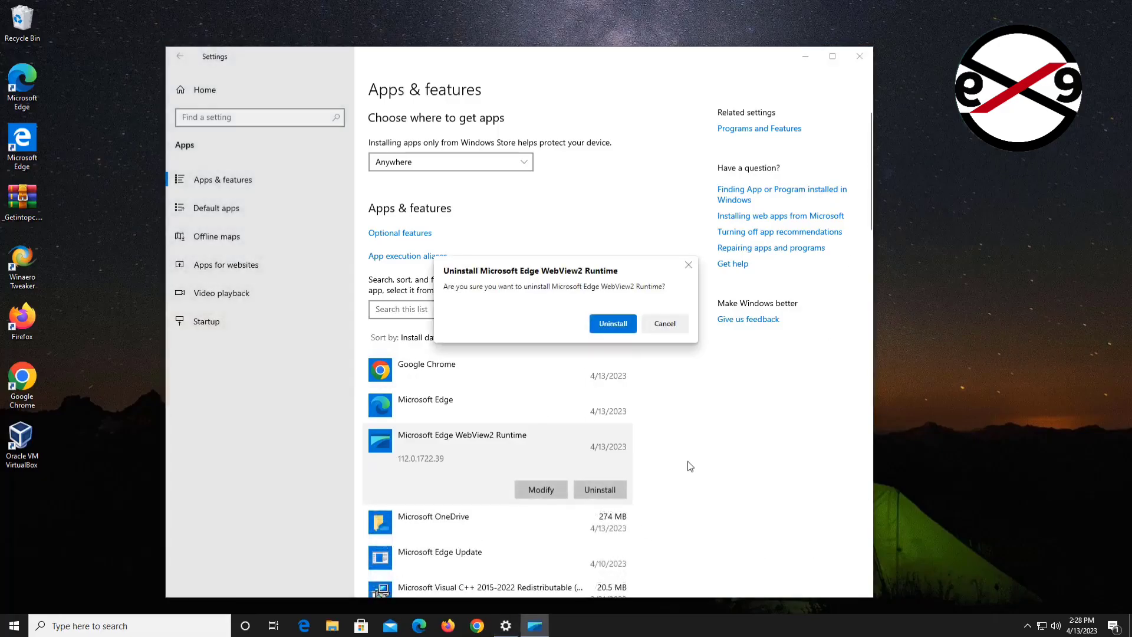
click(613, 323)
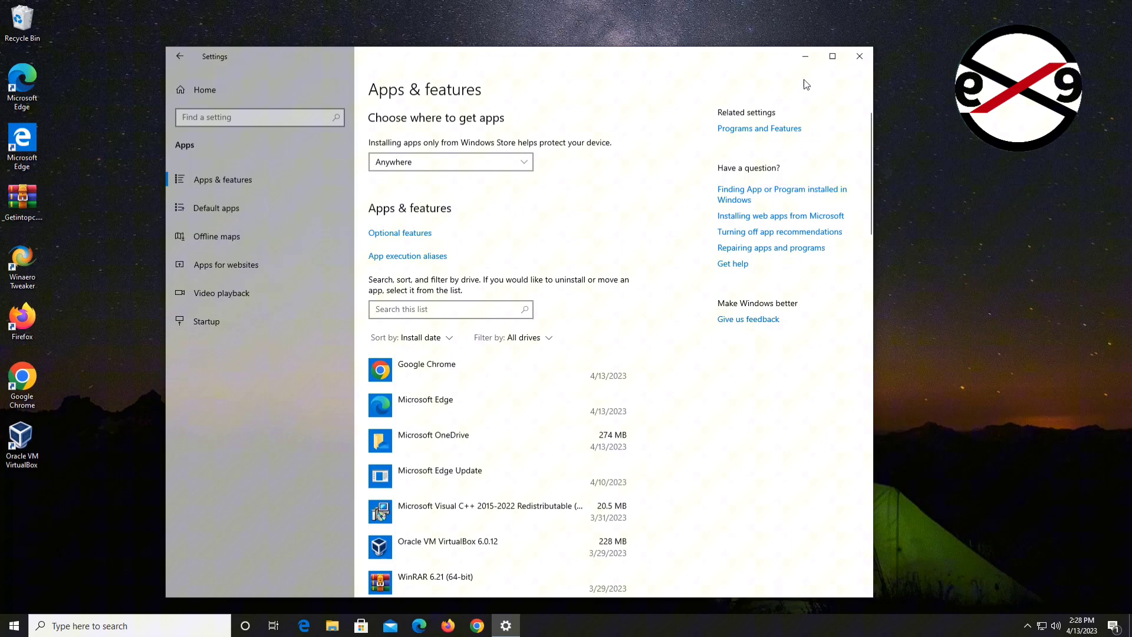
click(859, 60)
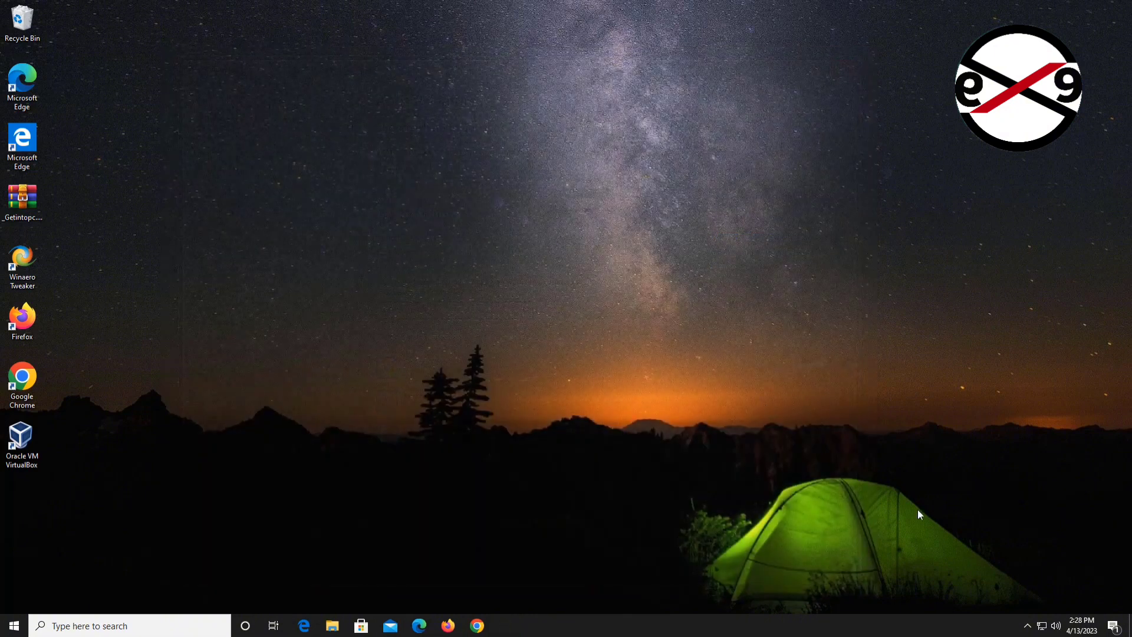
- Search Windows for 'system restore' and open Create a restore point
click(108, 626)
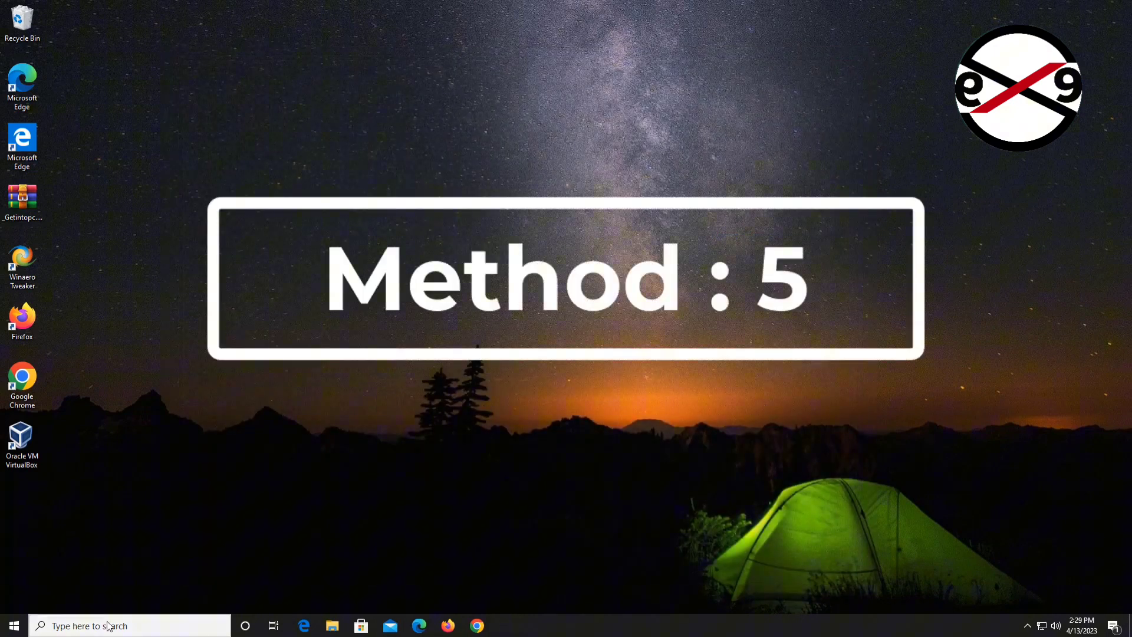
text(s)
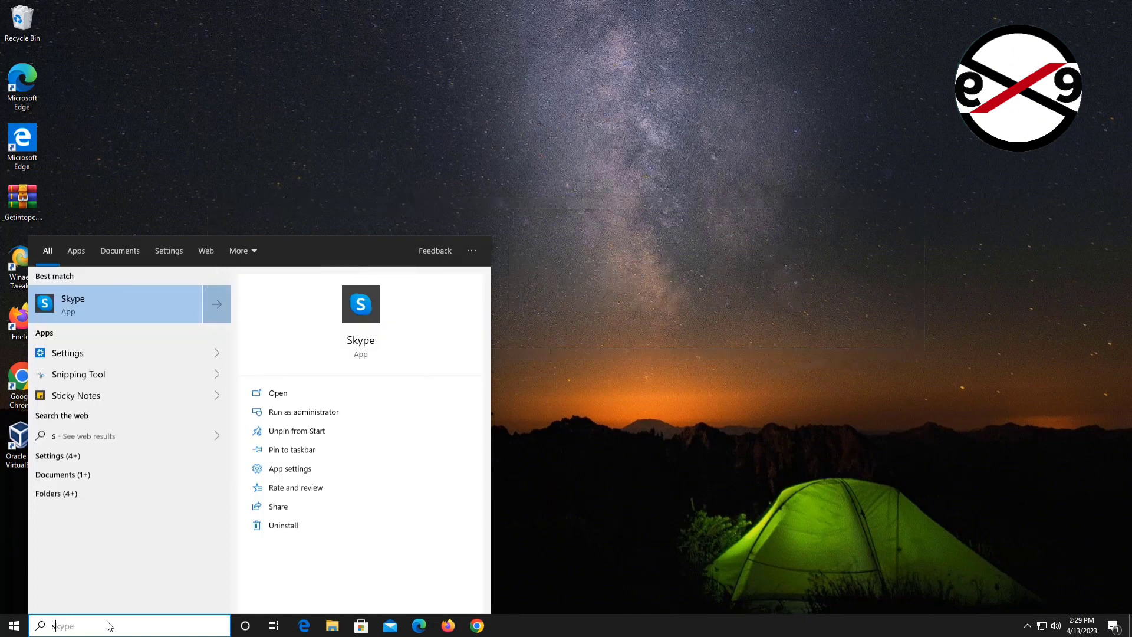
text(ystem rest)
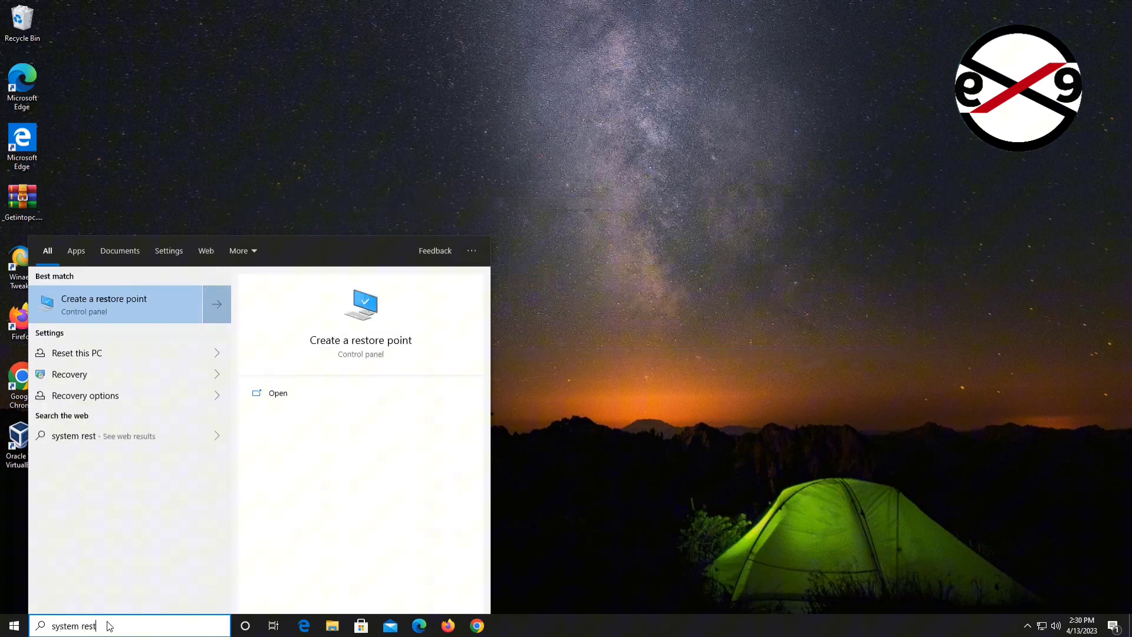
text(ore)
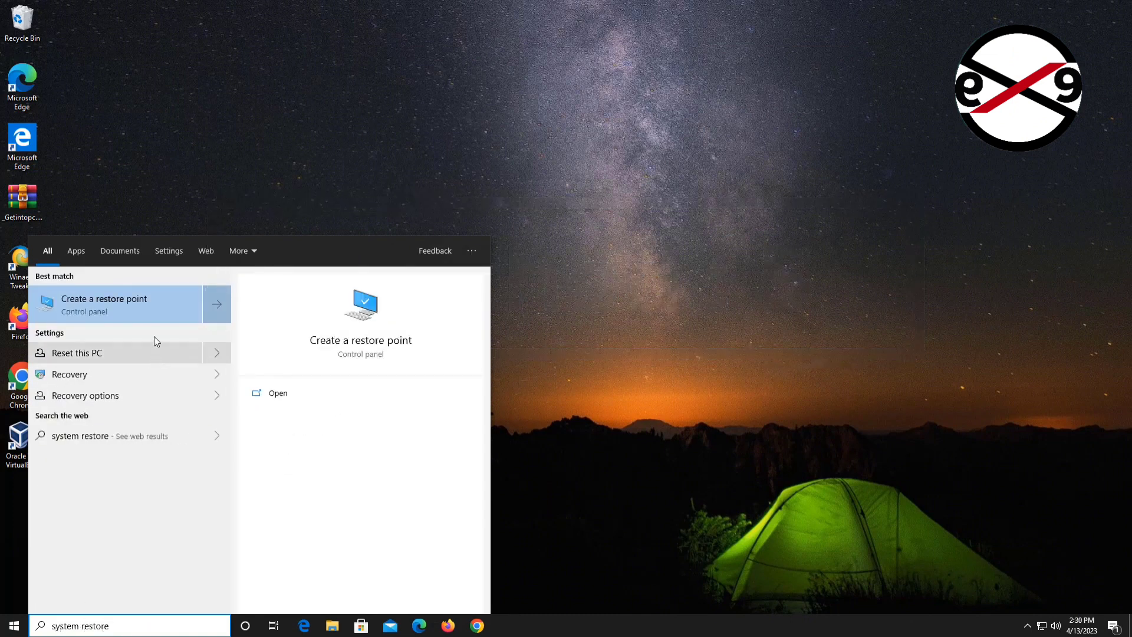
click(150, 316)
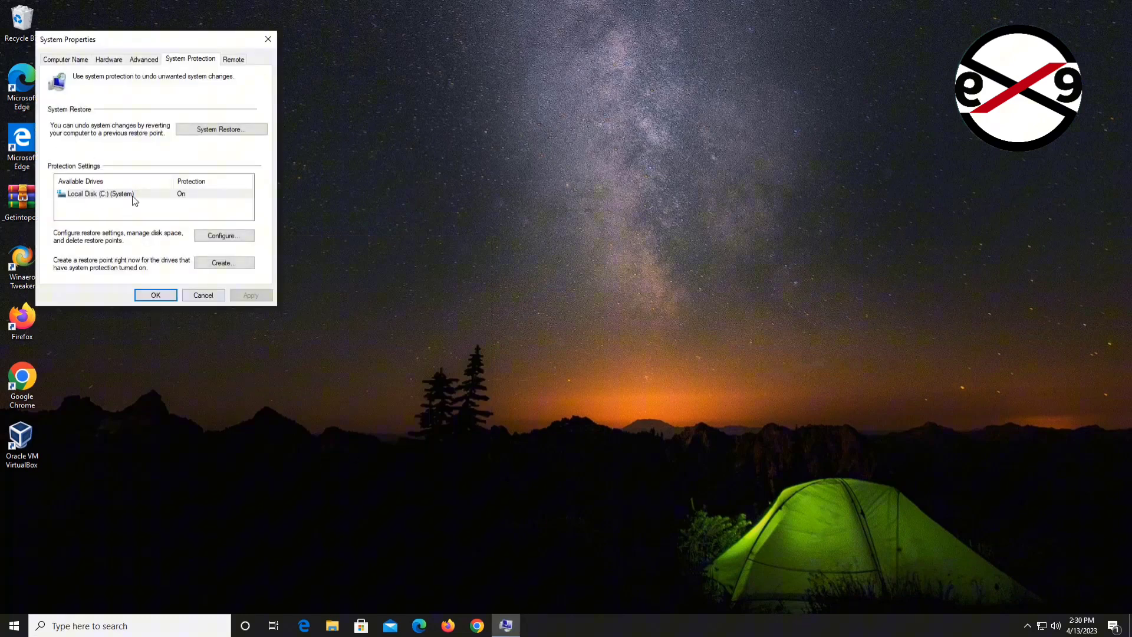
- Run System Restore to the 4/13/2023 2:29:17 PM restore point and confirm starting it
click(233, 129)
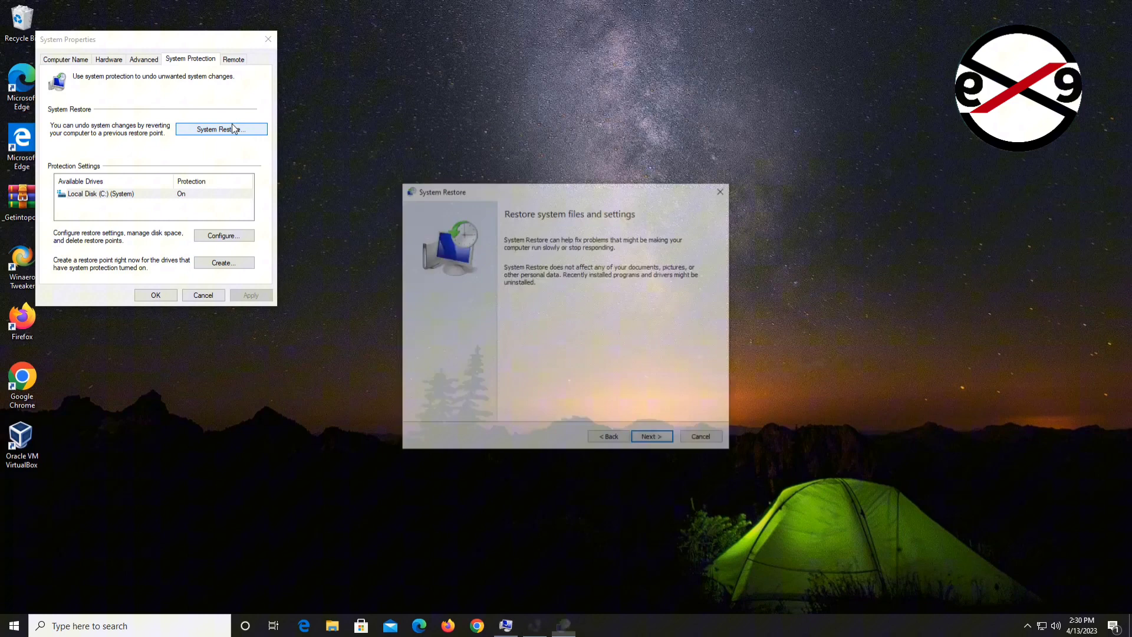
click(653, 439)
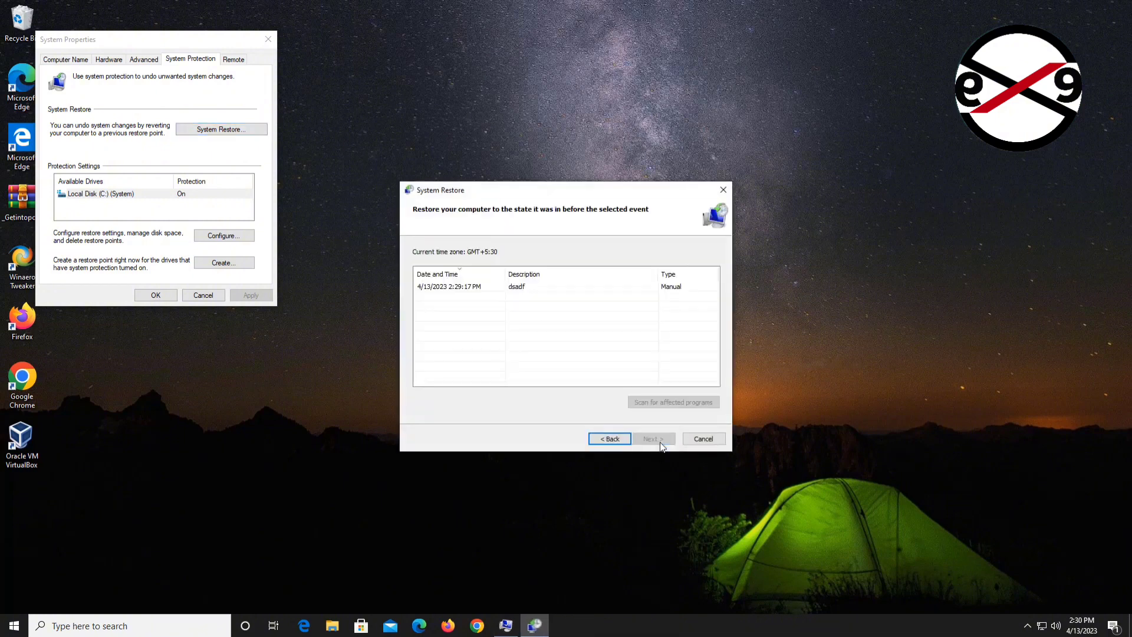
click(463, 287)
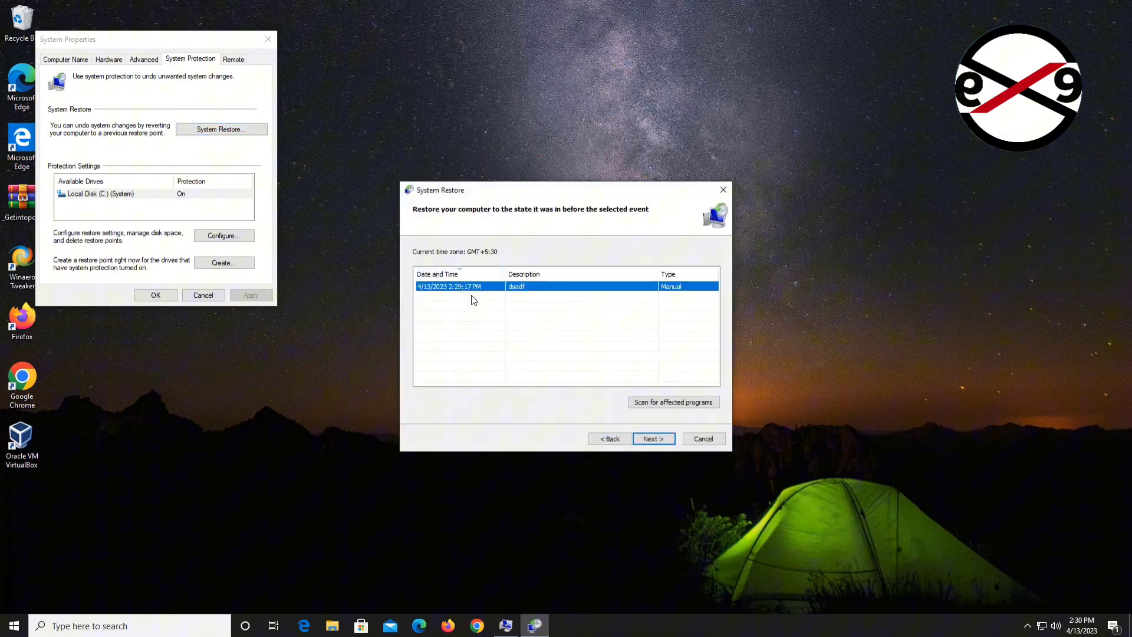
click(655, 439)
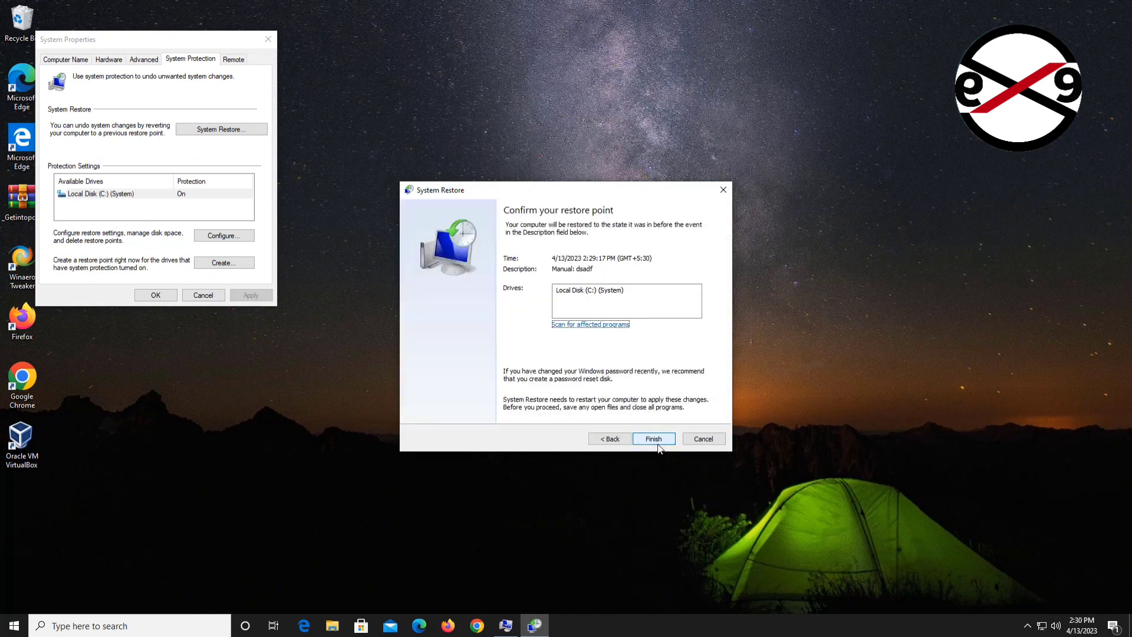
click(653, 436)
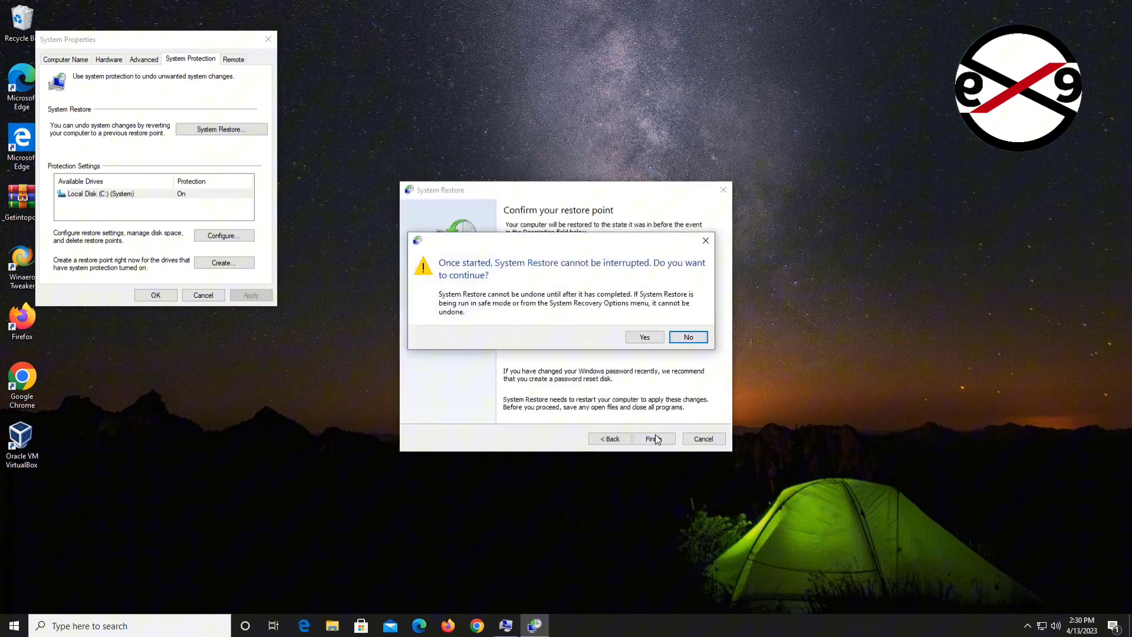
click(648, 337)
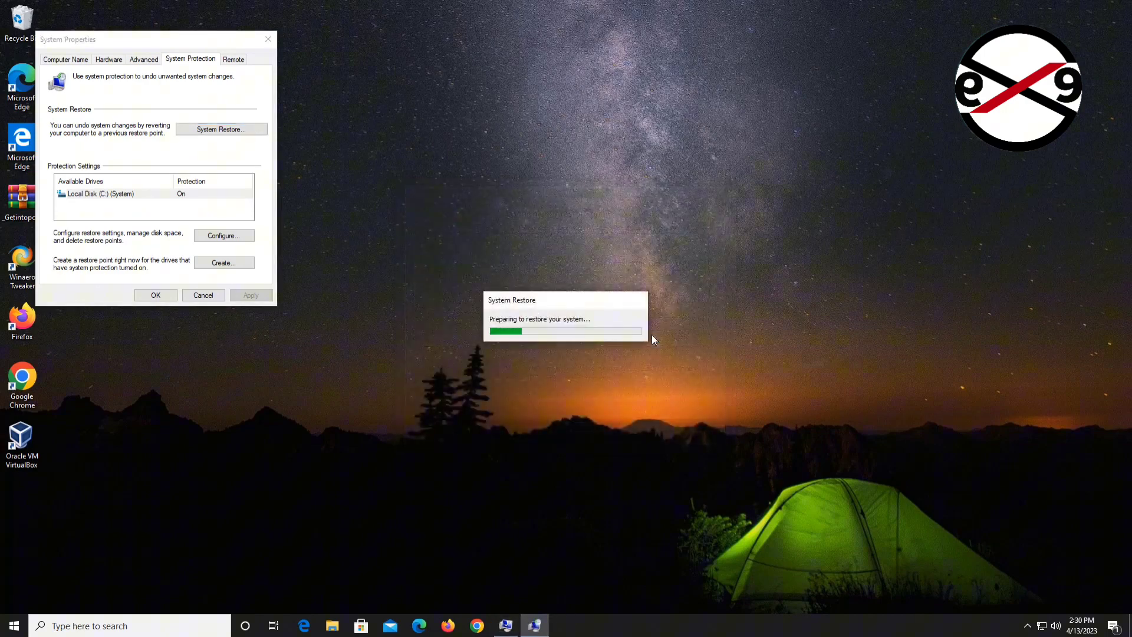